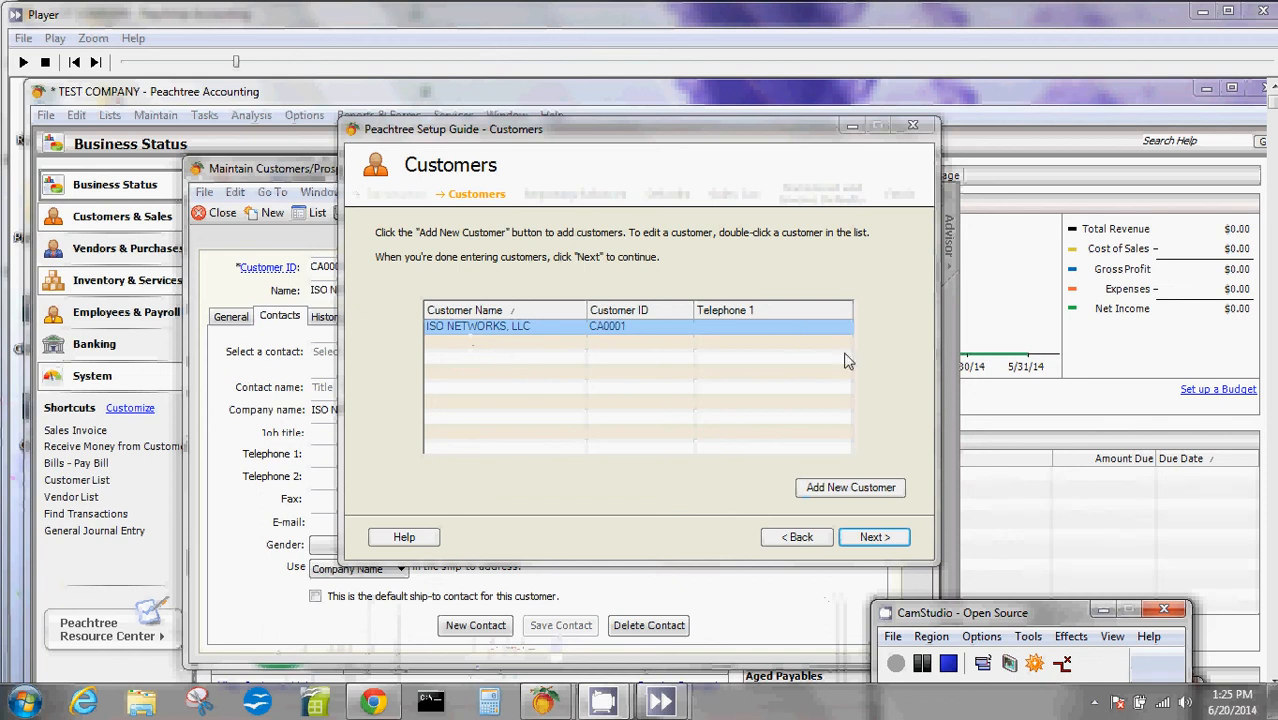
# - Advance the customer setup to beginning balances, keeping Yes for money owed, and open the beginning-balance invoices of ISO NETWORKS, LLC
pyautogui.click(878, 538)
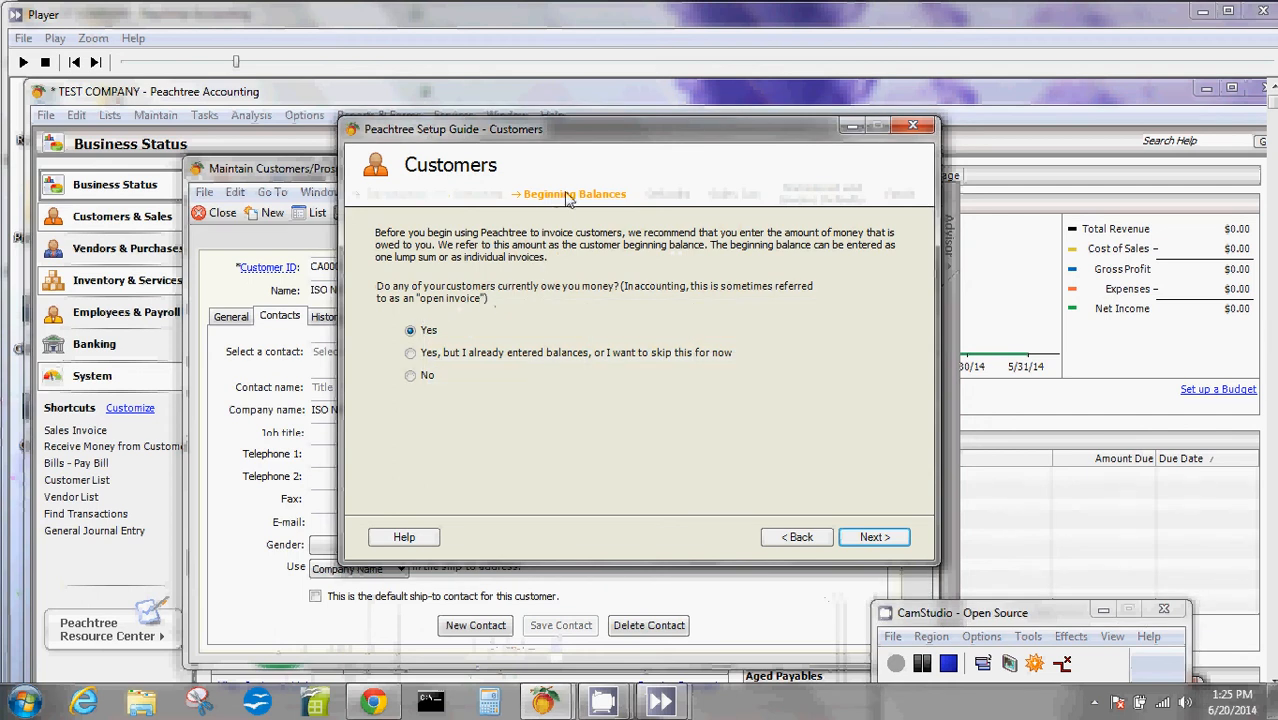
pyautogui.click(868, 541)
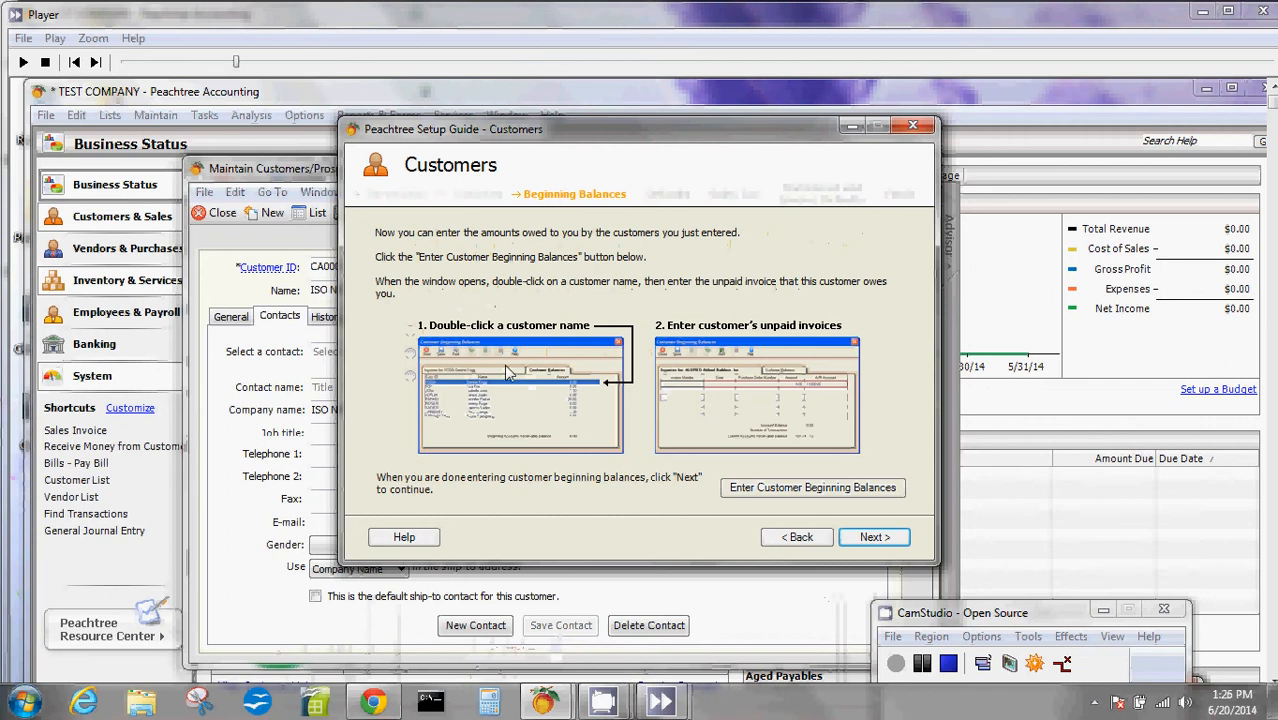
pyautogui.click(814, 490)
pyautogui.moveTo(822, 188); pyautogui.dragTo(741, 460)
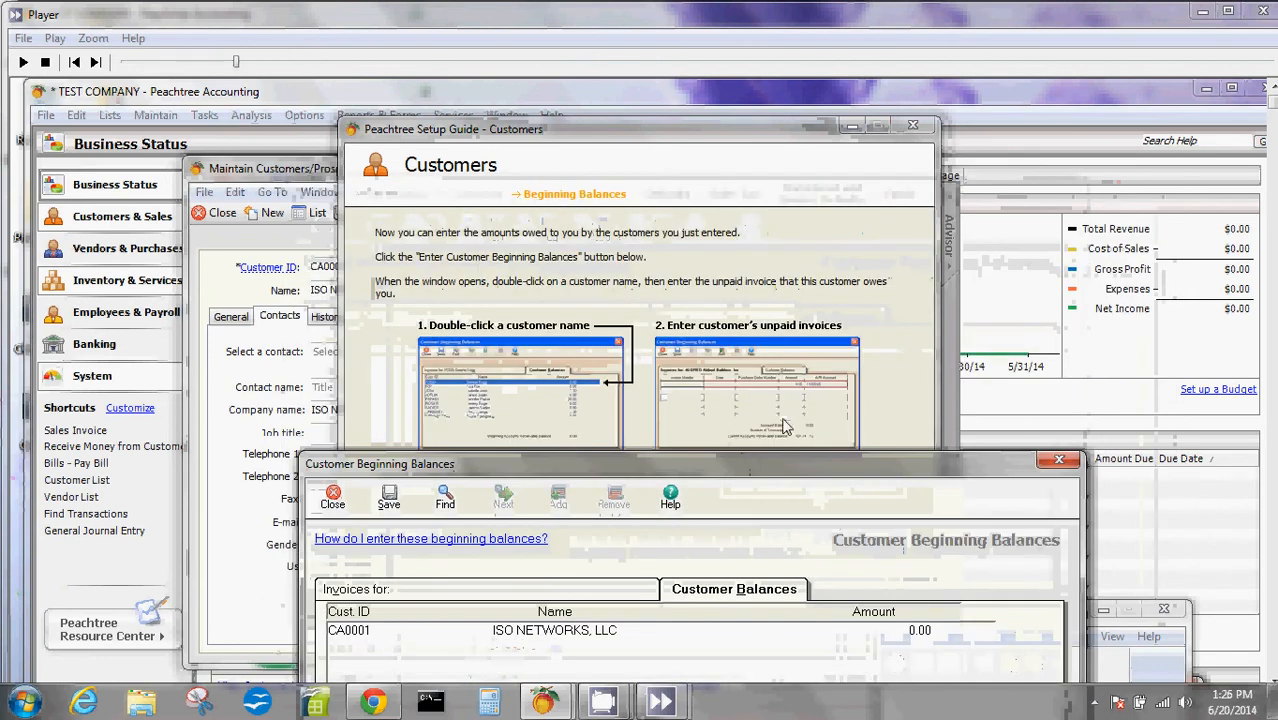
pyautogui.moveTo(752, 472); pyautogui.dragTo(777, 211)
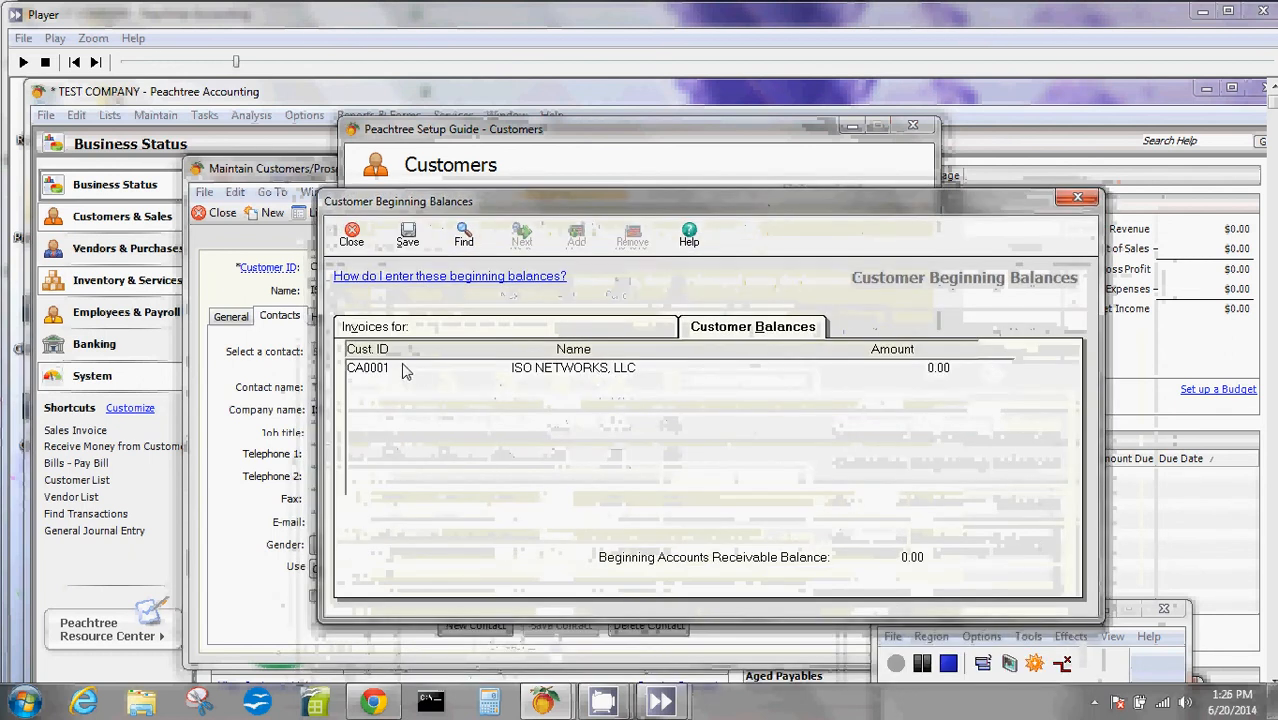
pyautogui.doubleClick(577, 370)
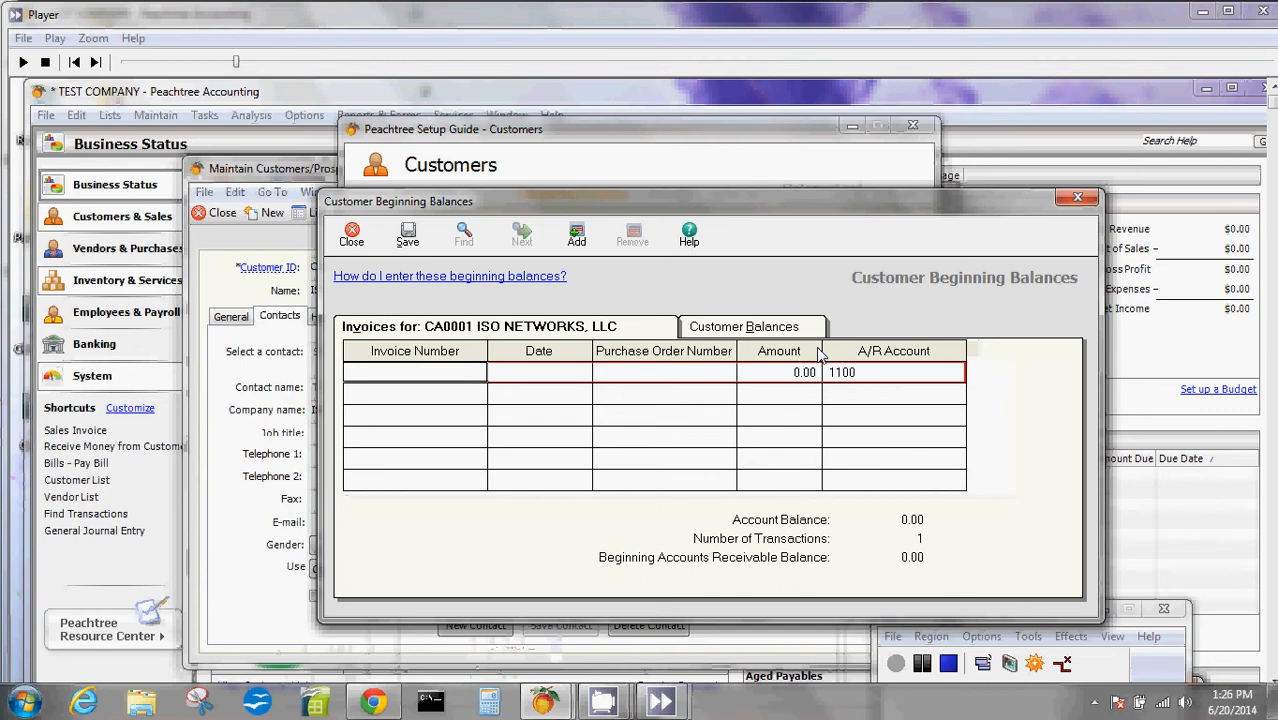
# - Enter unpaid invoice ISO2005 dated May 21, 2014, with its purchase order number and an amount of 256.00
pyautogui.write('ISO2005')
pyautogui.press('Tab')
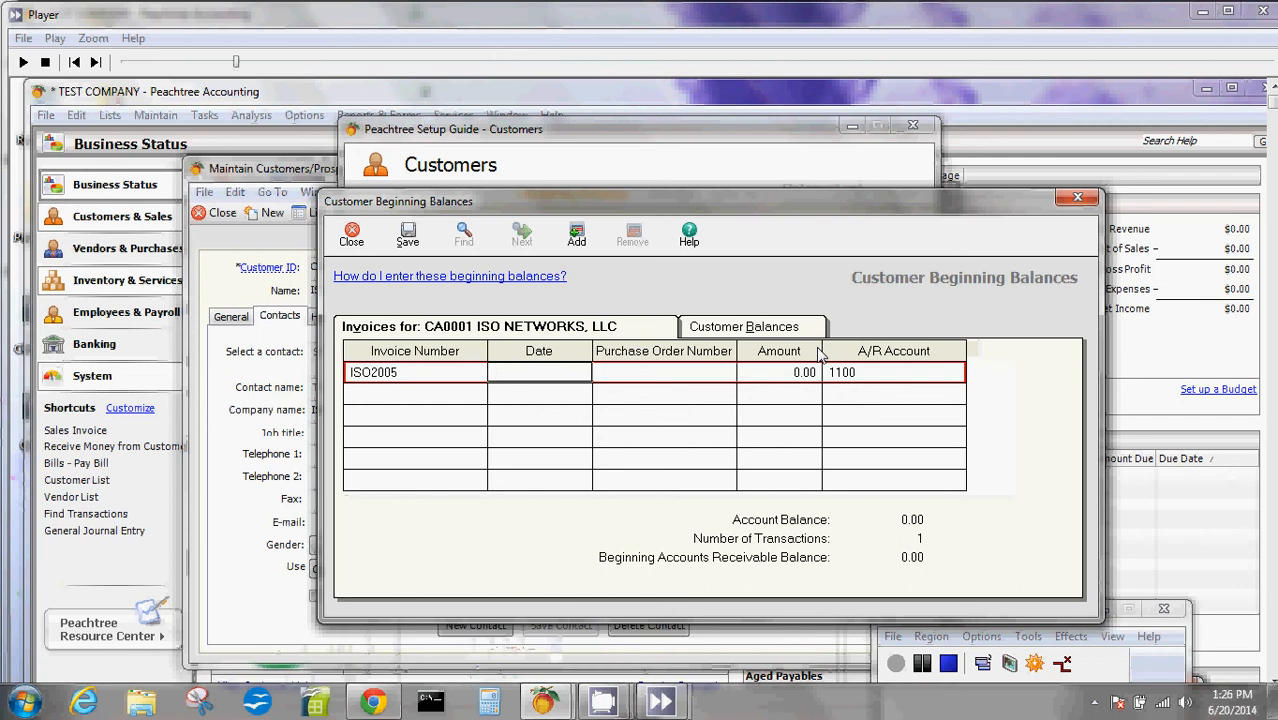
pyautogui.write('5/21/2014')
pyautogui.press('Tab')
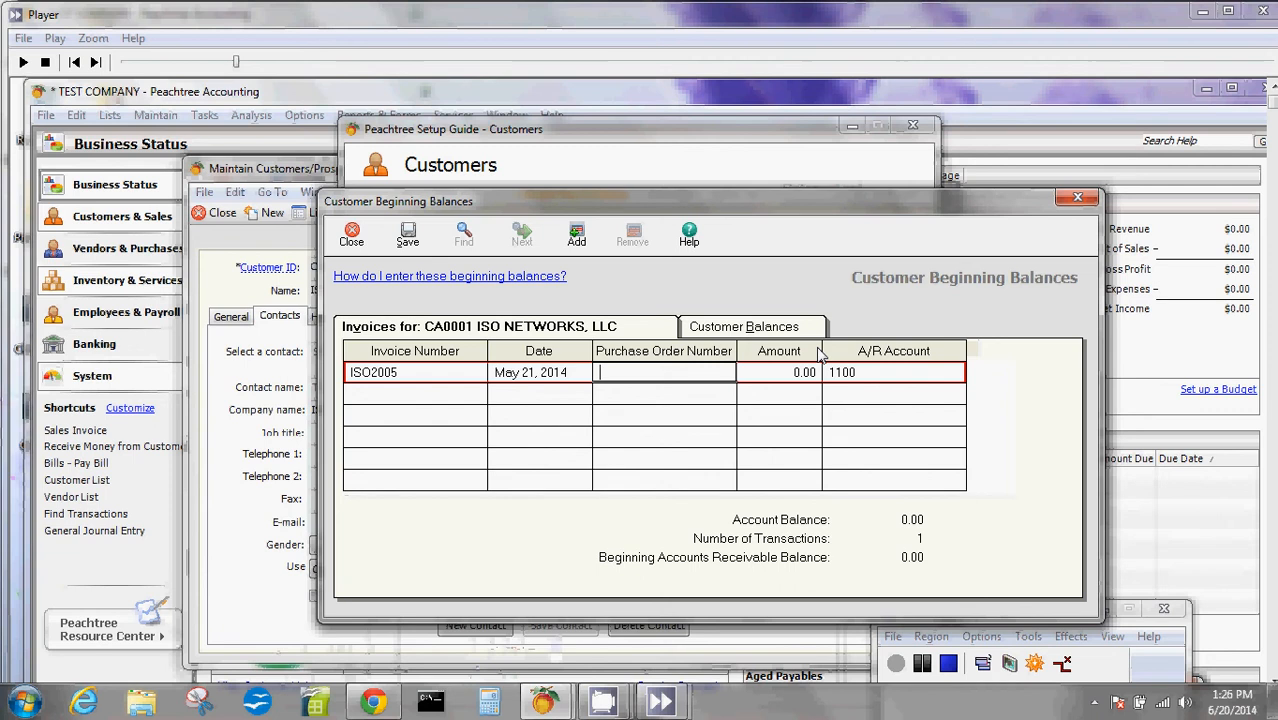
pyautogui.write('963')
pyautogui.press('Tab')
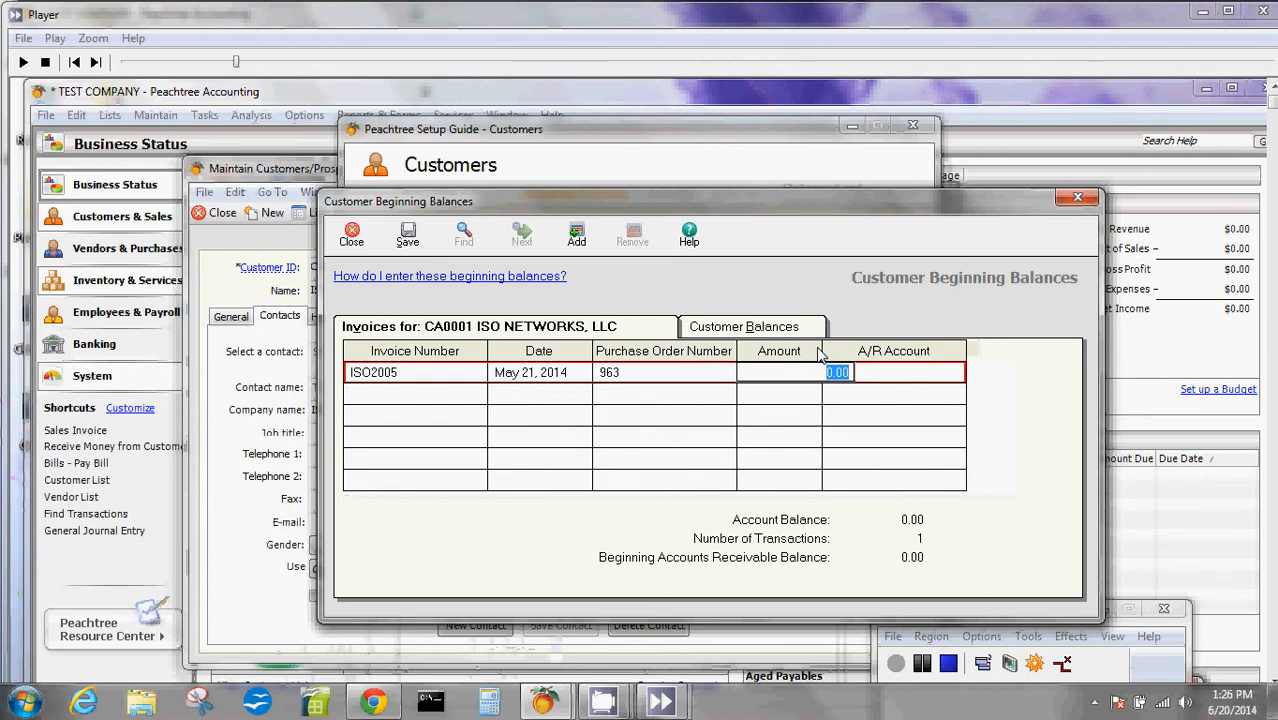
pyautogui.write('256')
pyautogui.press('Tab')
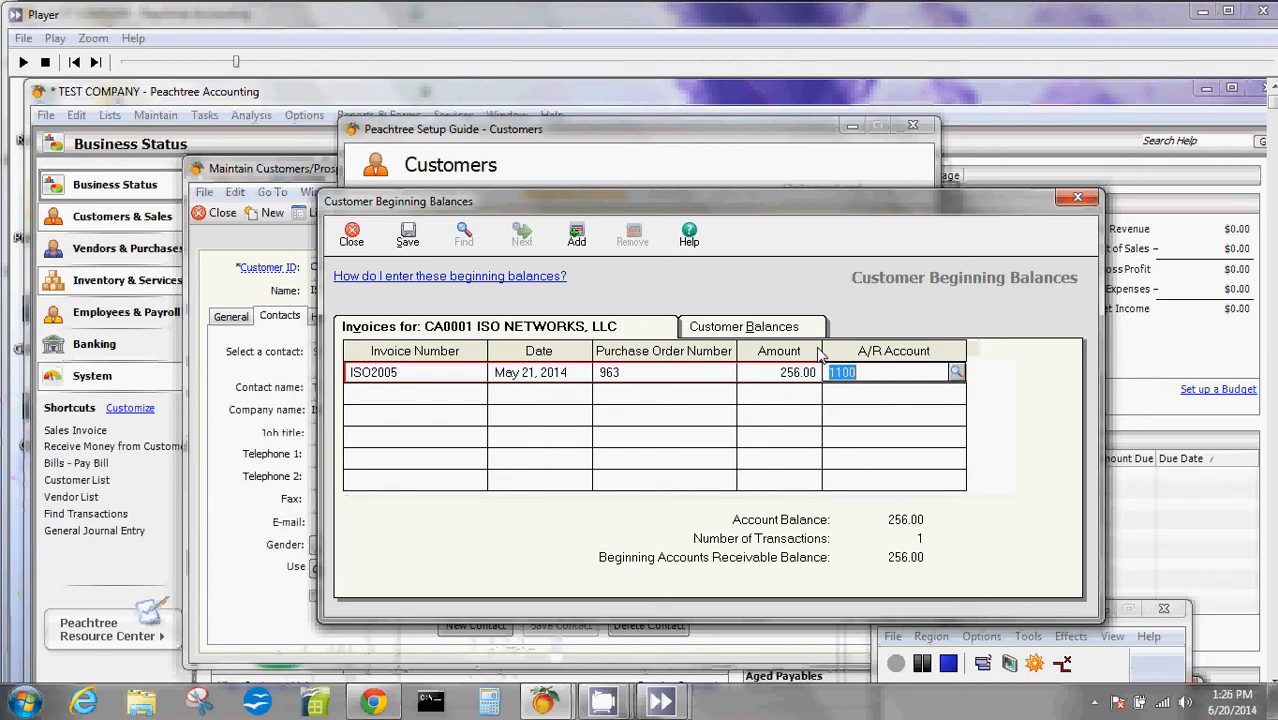
# - Add a second unpaid invoice ISO2006 dated May 22, 2014, with its purchase order number and an amount of 1,000.00
pyautogui.click(429, 400)
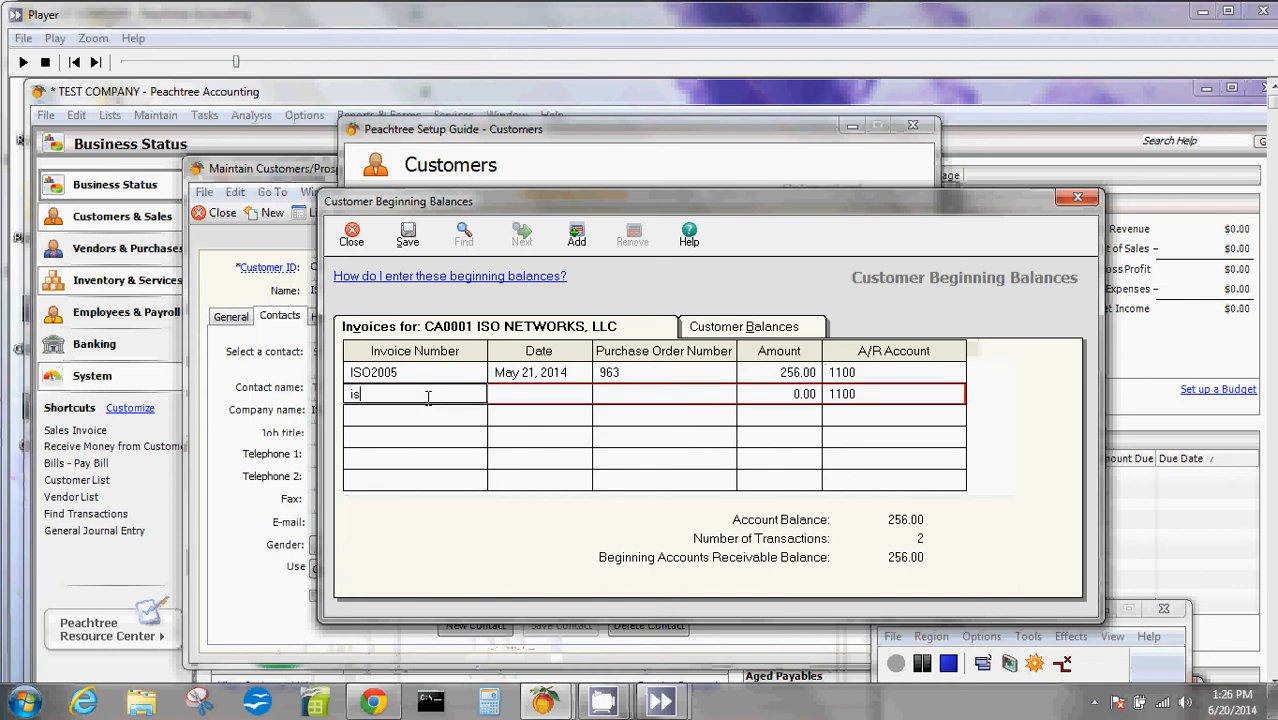
pyautogui.write('ISO2006')
pyautogui.press('Tab')
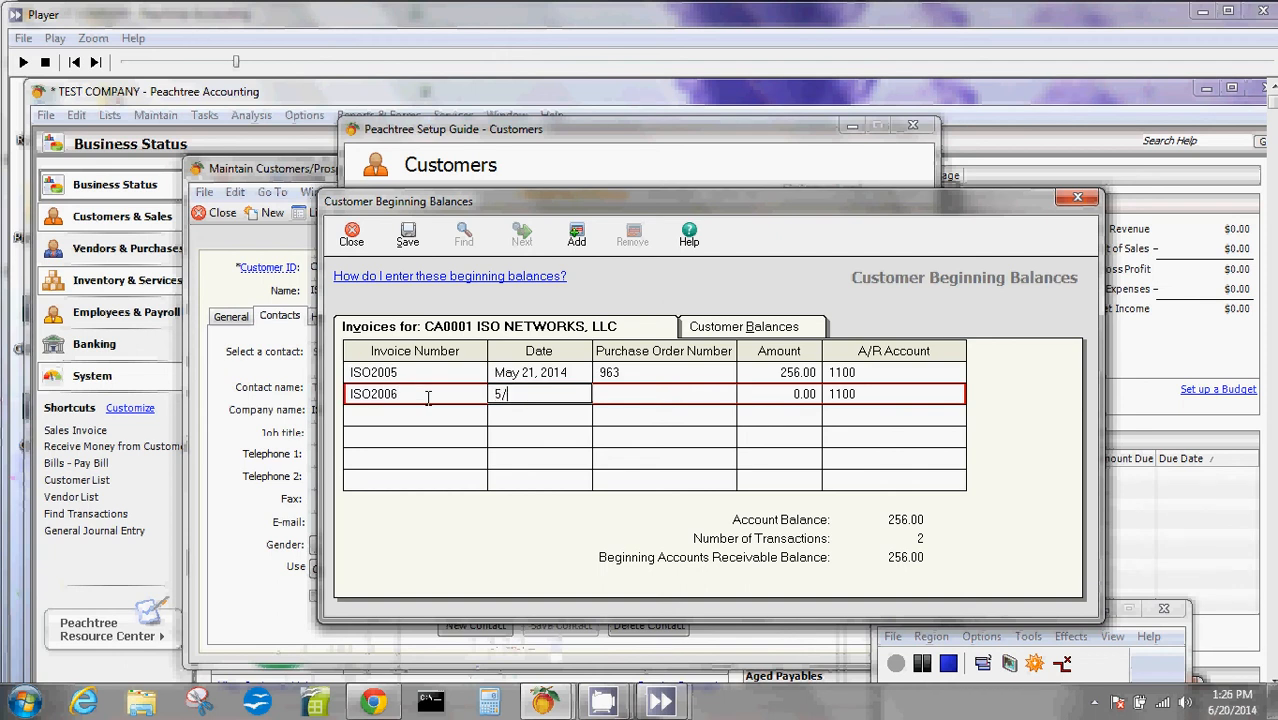
pyautogui.write('5/22/2014')
pyautogui.press('Tab')
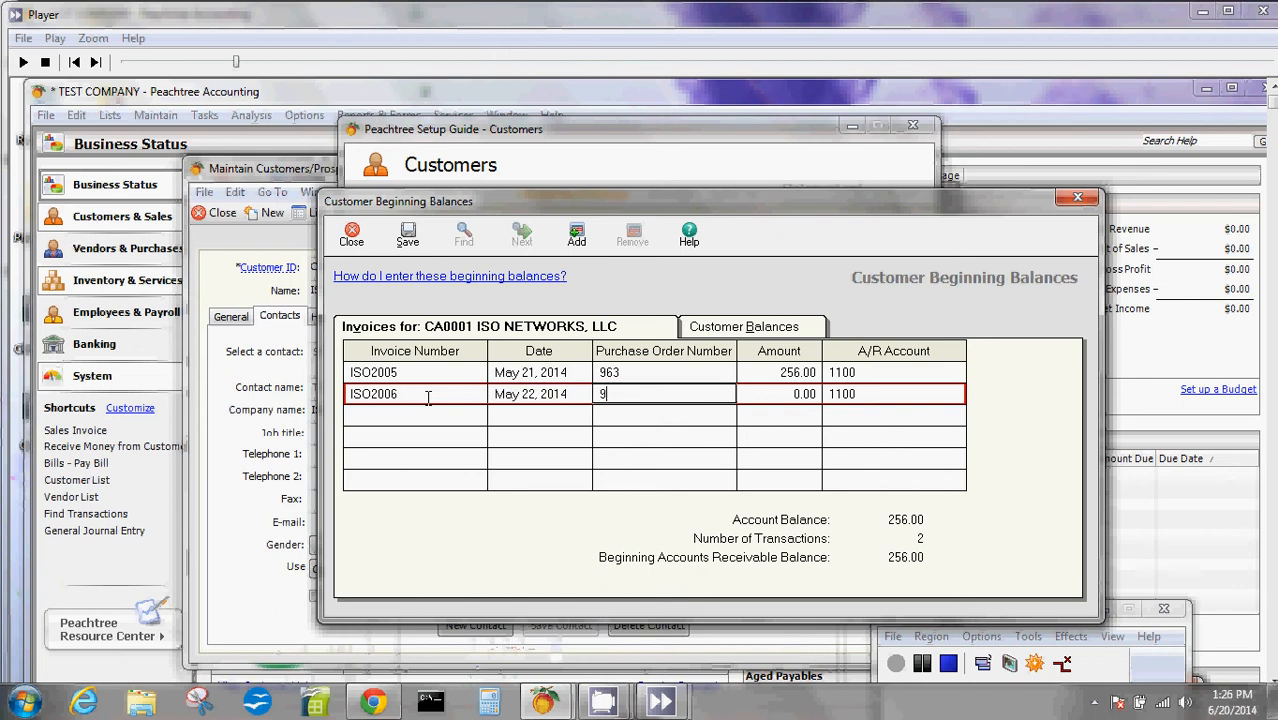
pyautogui.write('965')
pyautogui.press('Tab')
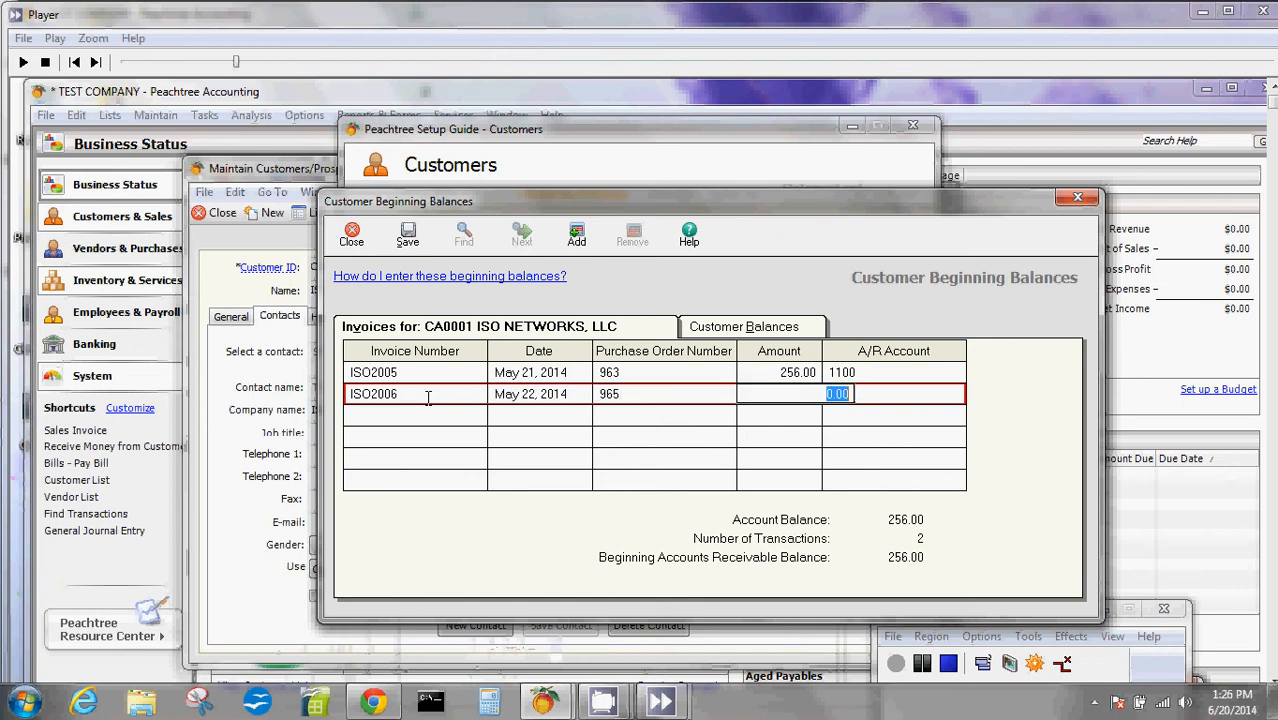
pyautogui.write('1000')
pyautogui.press('Tab')
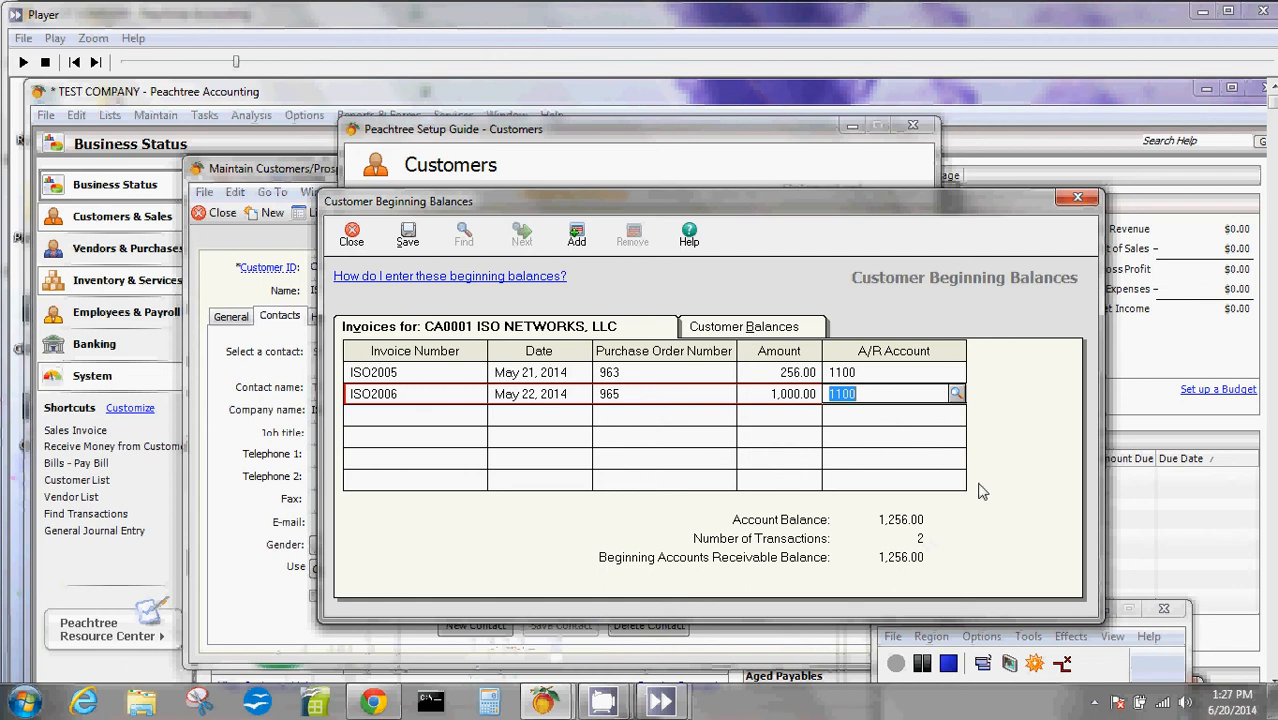
# - Check the customer's overall balance against its invoices, and save and close the beginning balances
pyautogui.click(781, 322)
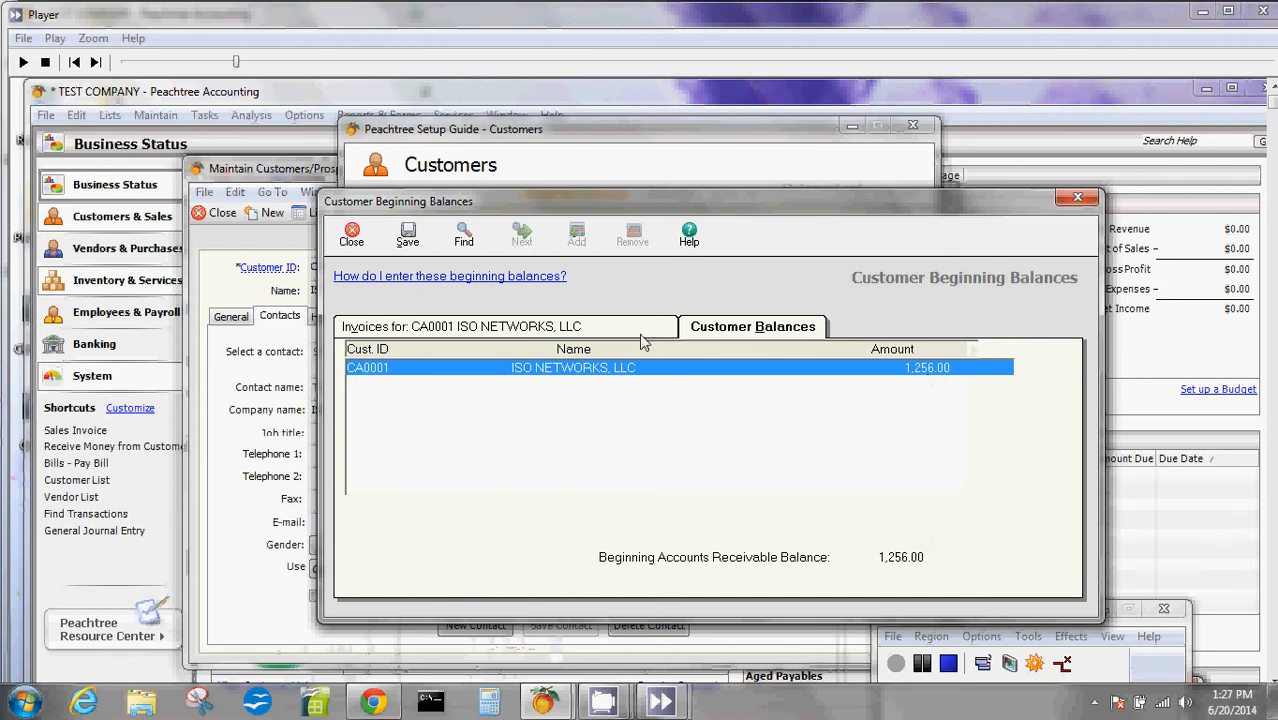
pyautogui.click(580, 328)
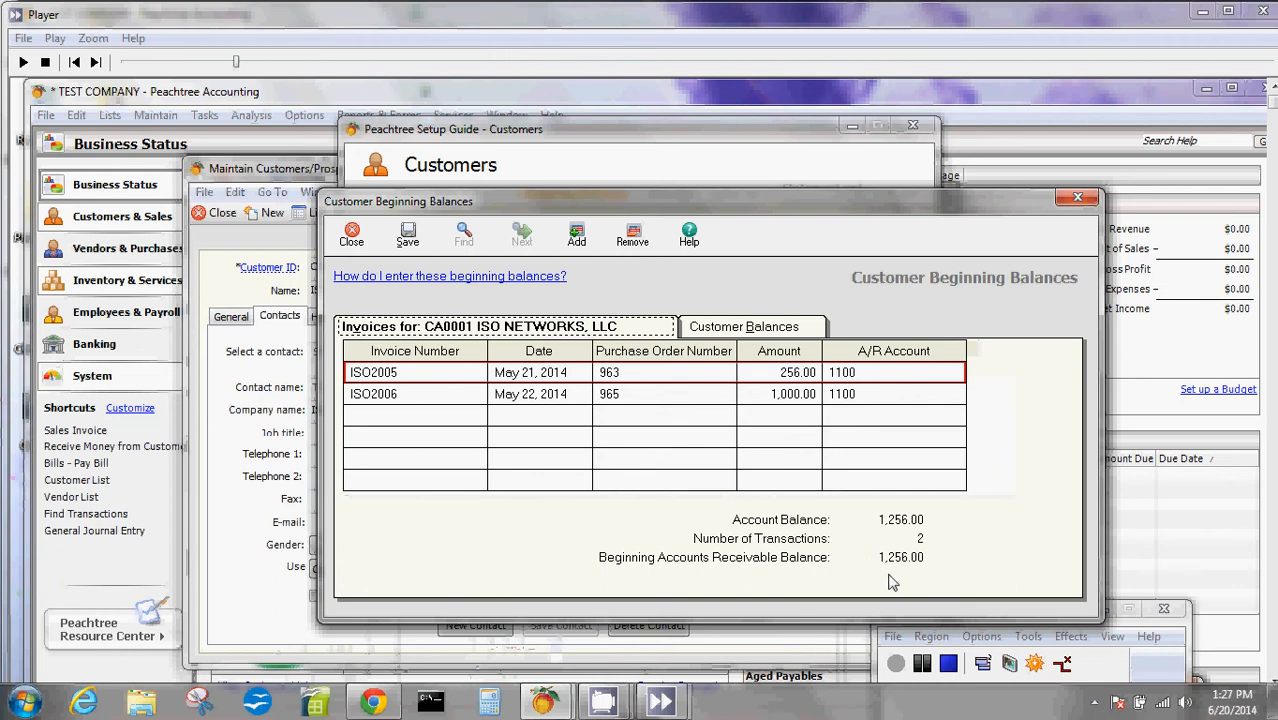
pyautogui.click(408, 237)
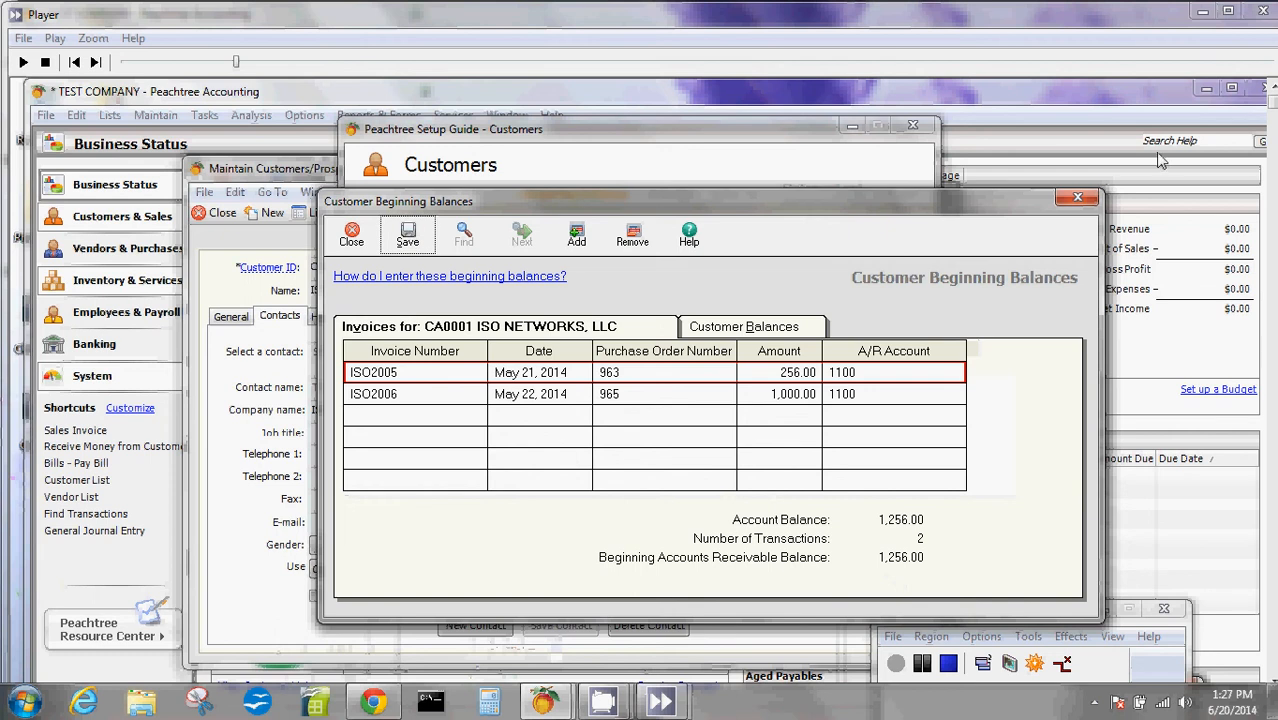
pyautogui.click(1076, 202)
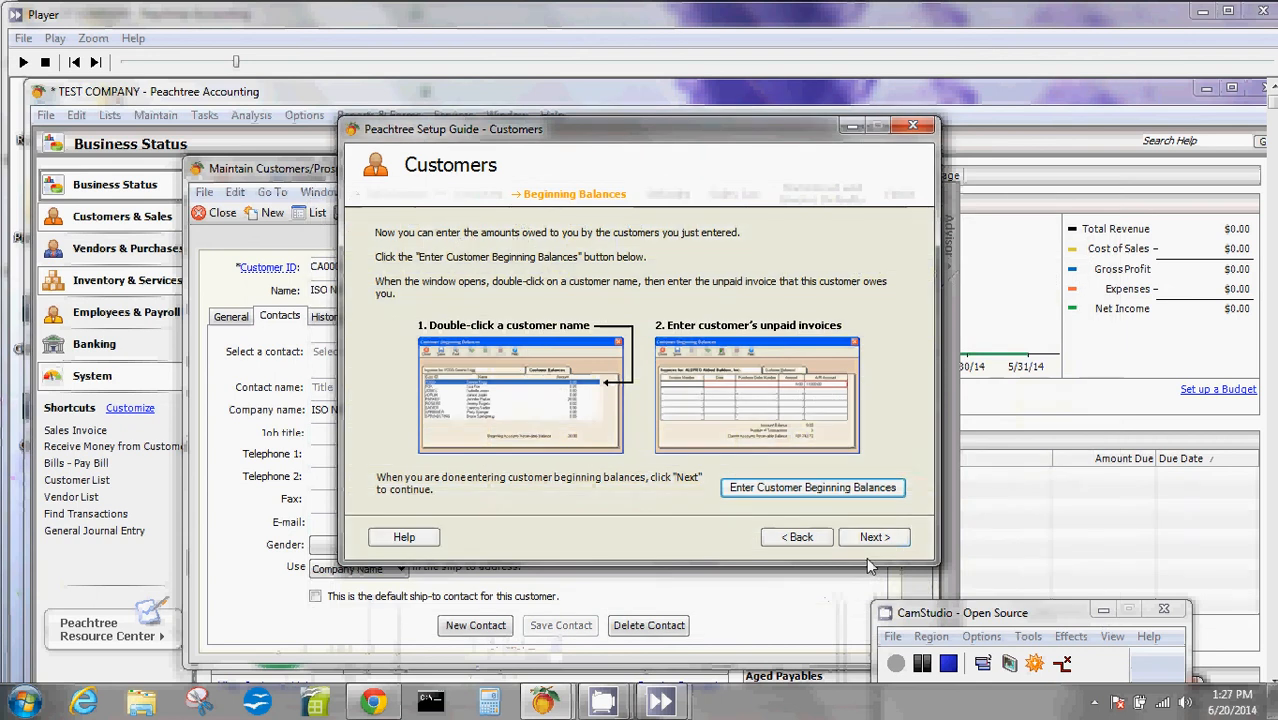
# - Continue to the customer defaults, open them for changing and review the payment terms, discount and credit limit
pyautogui.click(872, 540)
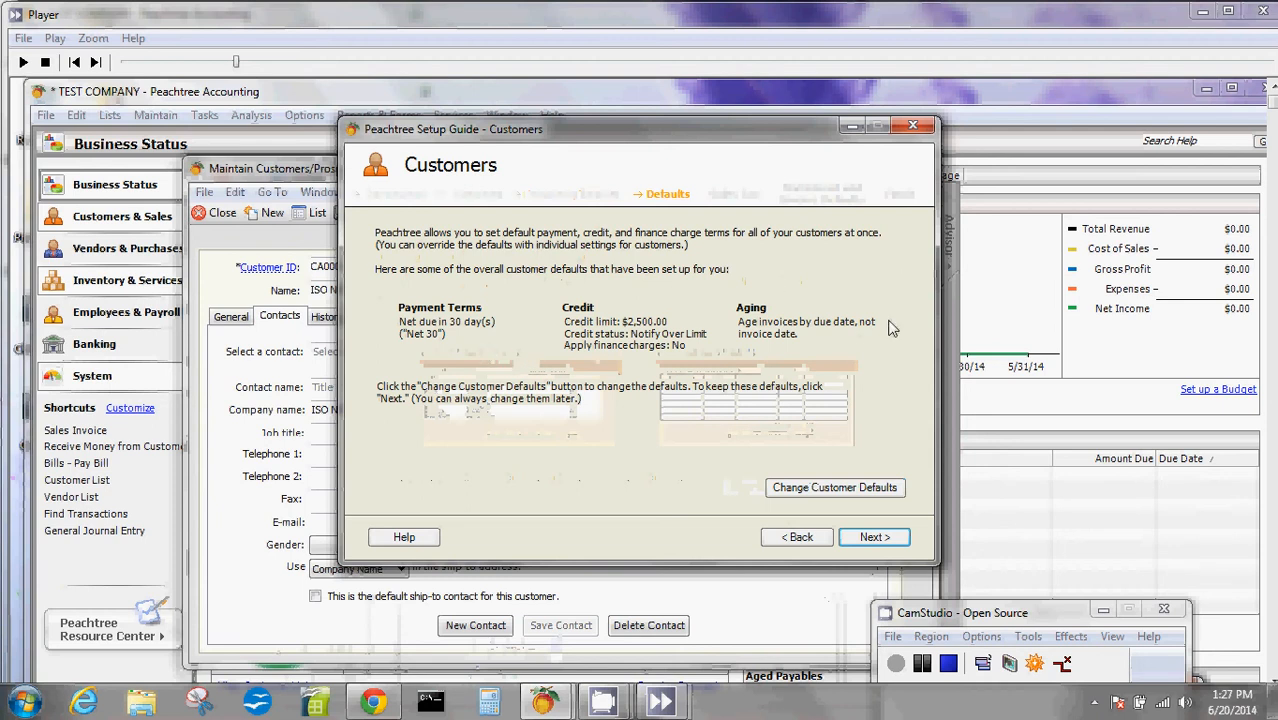
pyautogui.click(800, 488)
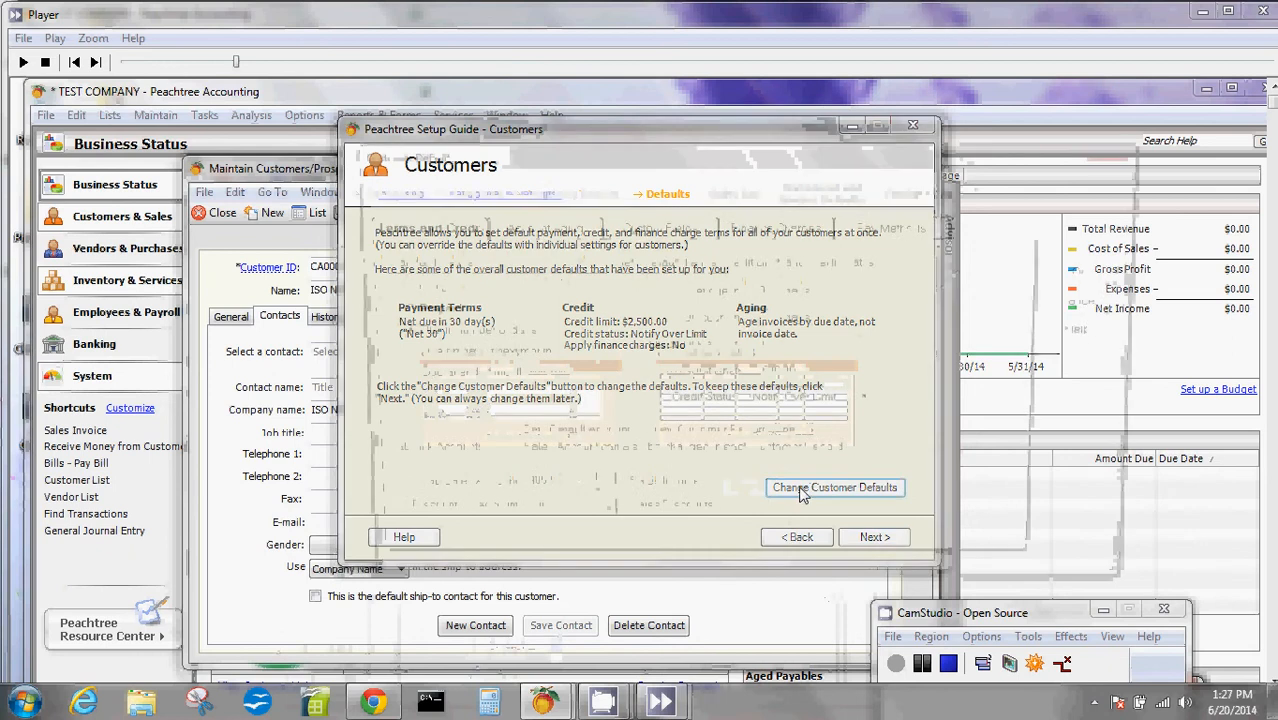
pyautogui.moveTo(677, 154); pyautogui.dragTo(646, 96)
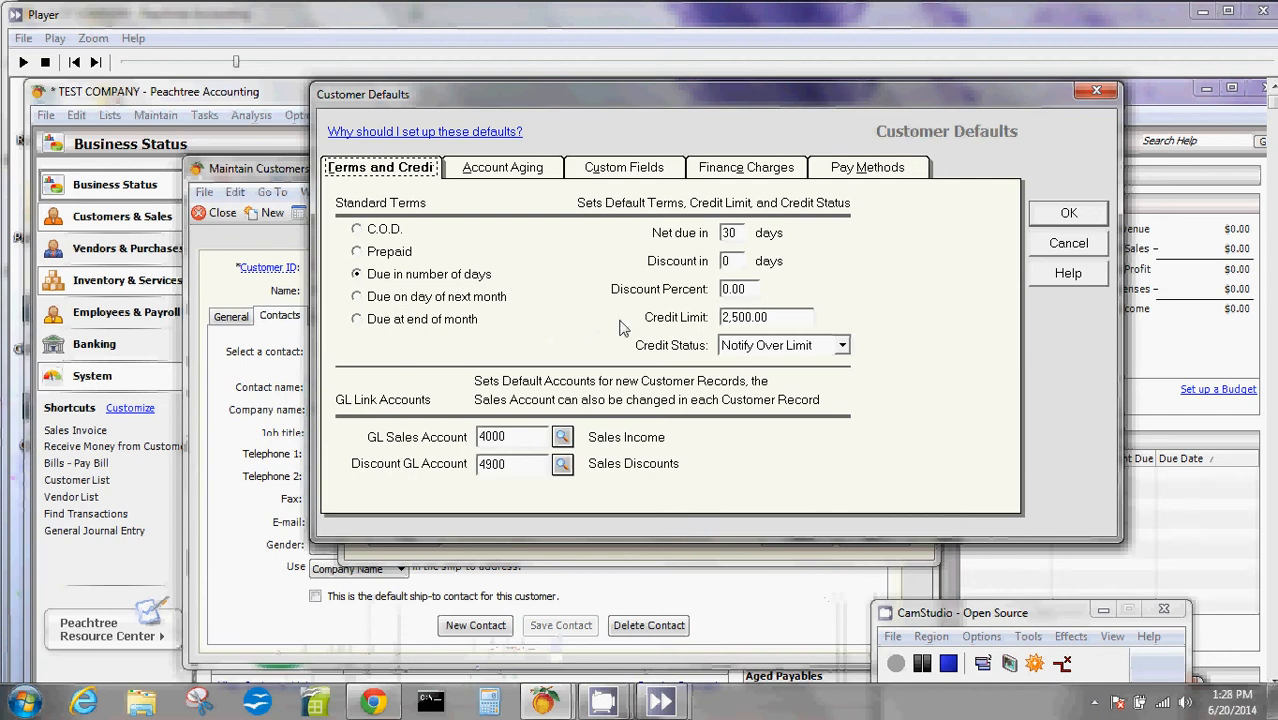
pyautogui.doubleClick(730, 232)
pyautogui.press('Tab')
pyautogui.press('Tab')
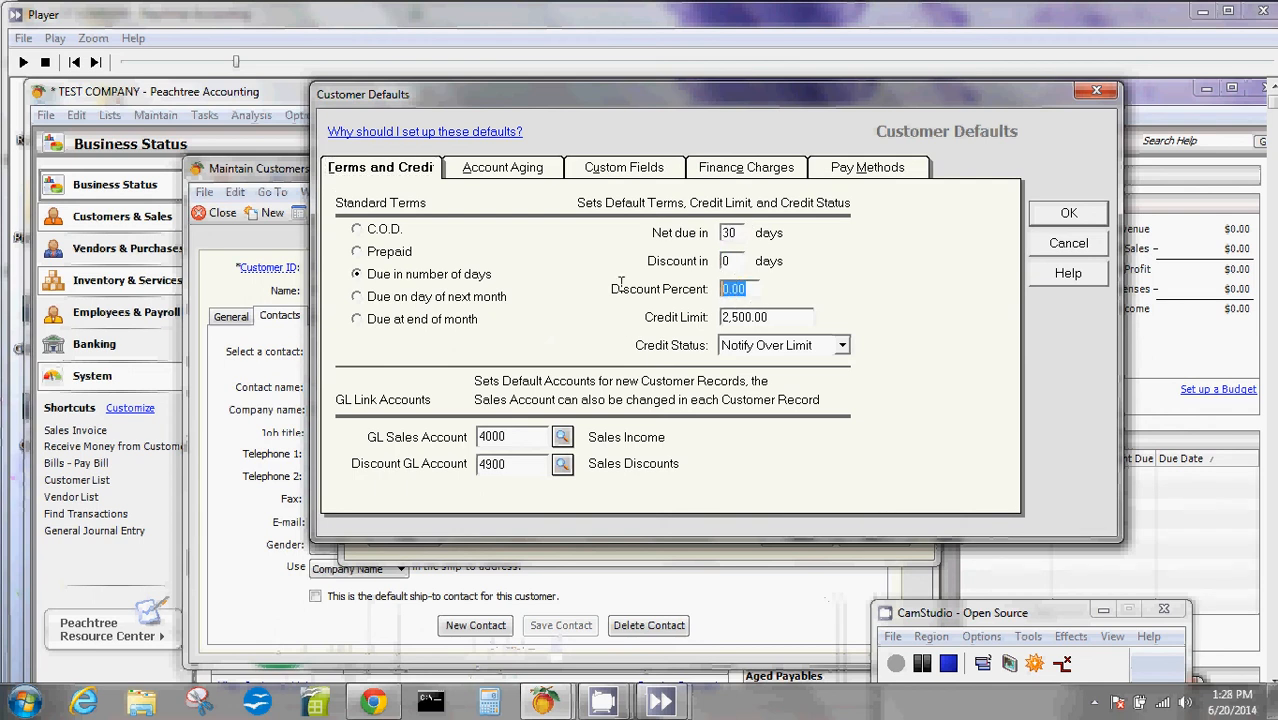
pyautogui.click(806, 316)
# - Examine the account aging defaults, including the number of days for each aging category
pyautogui.click(521, 170)
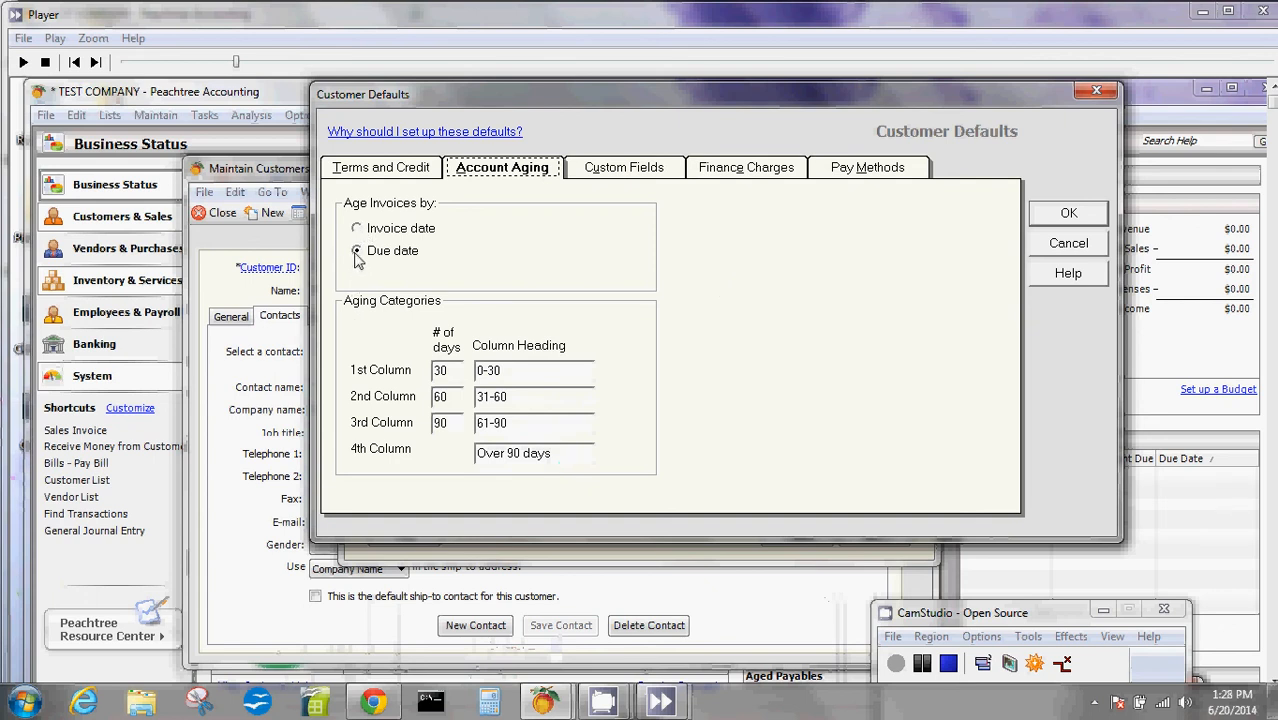
pyautogui.click(456, 373)
pyautogui.click(455, 398)
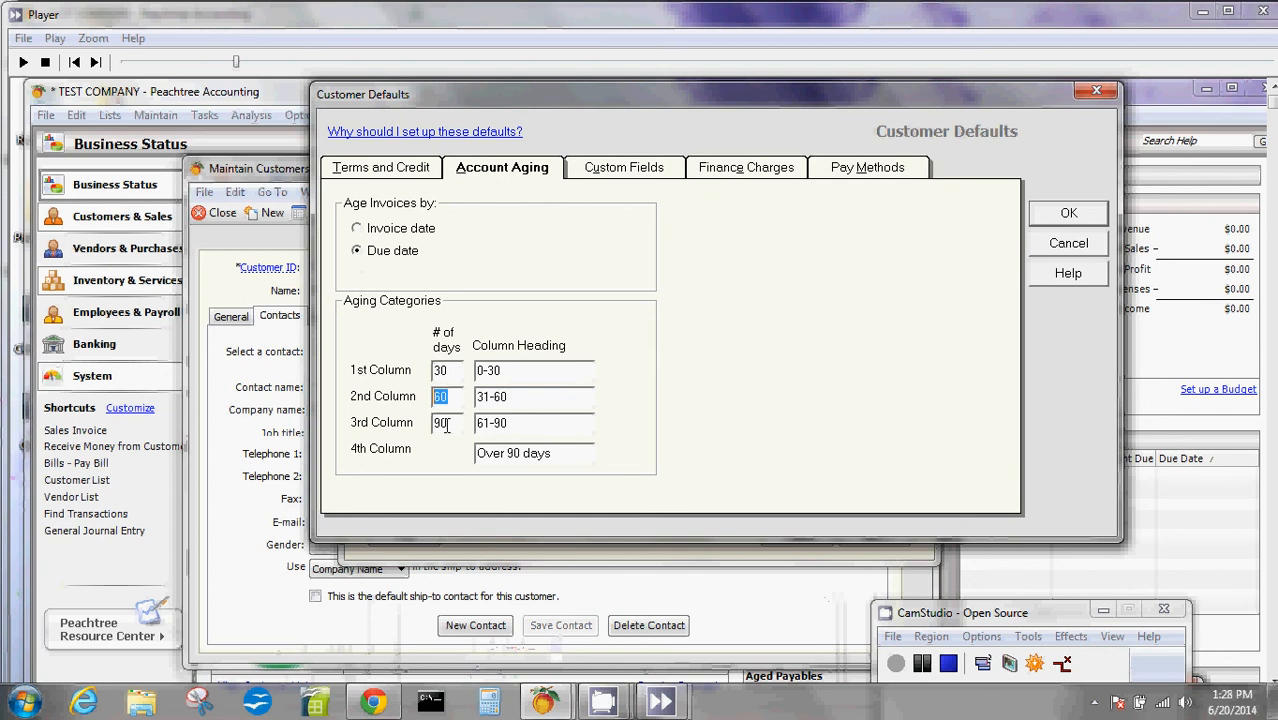
pyautogui.click(447, 425)
pyautogui.click(447, 372)
# - Review the custom fields, finance charges and payment methods defaults, and accept the customer defaults as they are
pyautogui.click(630, 168)
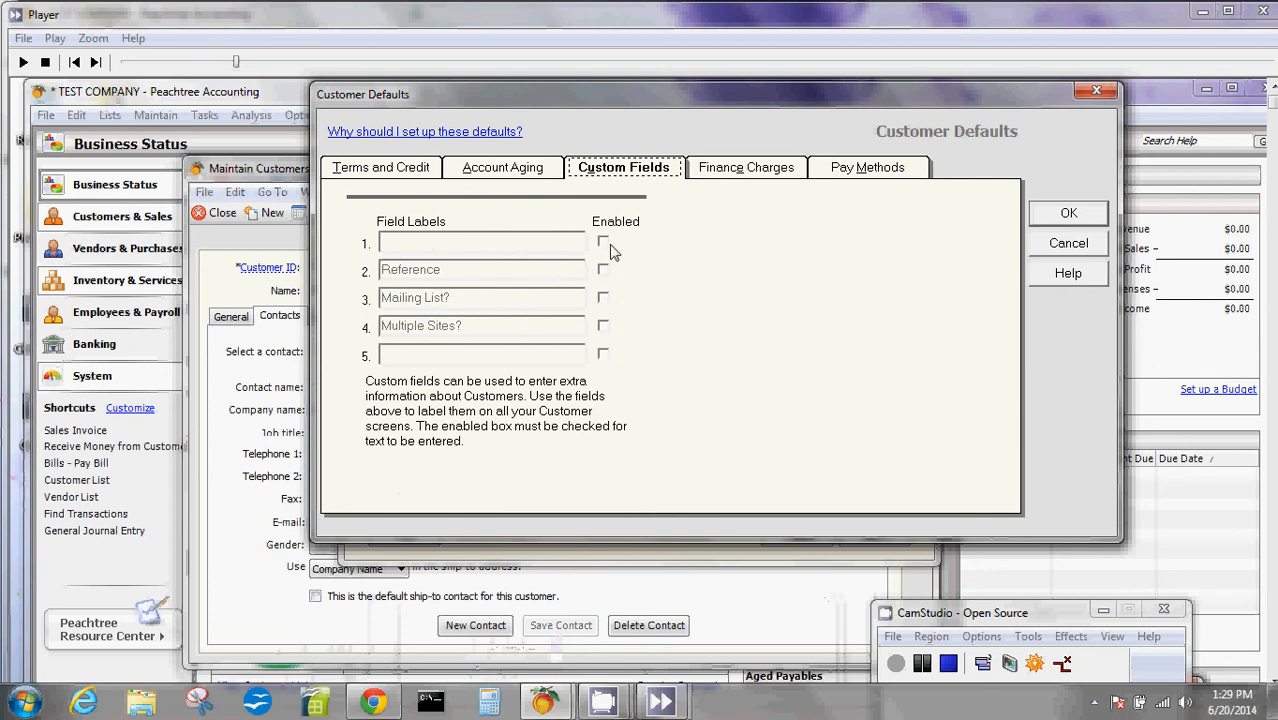
pyautogui.click(758, 168)
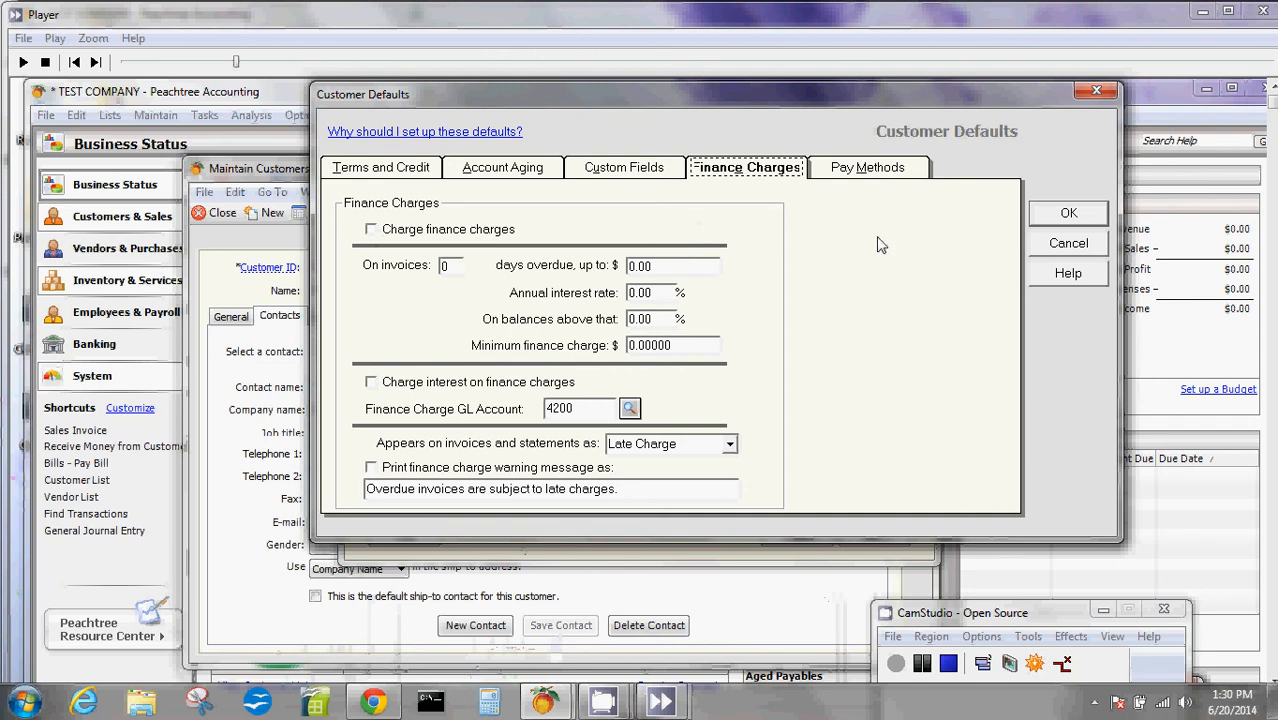
pyautogui.click(898, 172)
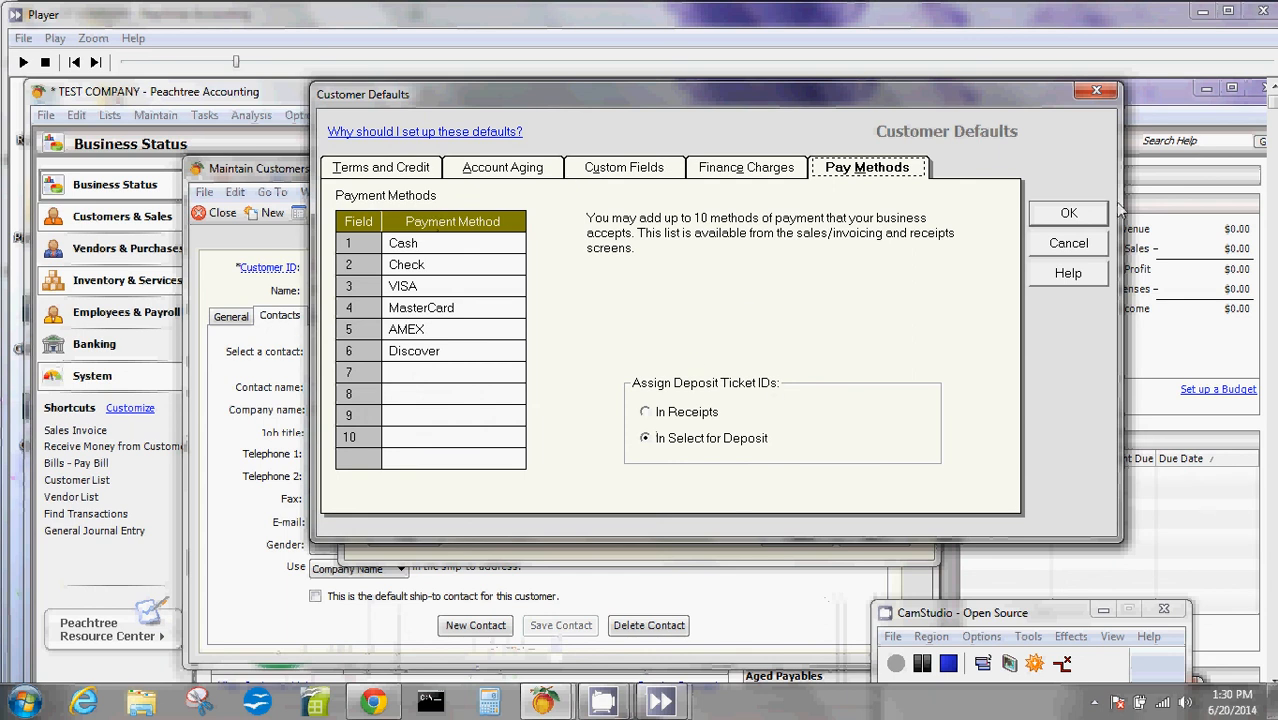
pyautogui.click(1068, 214)
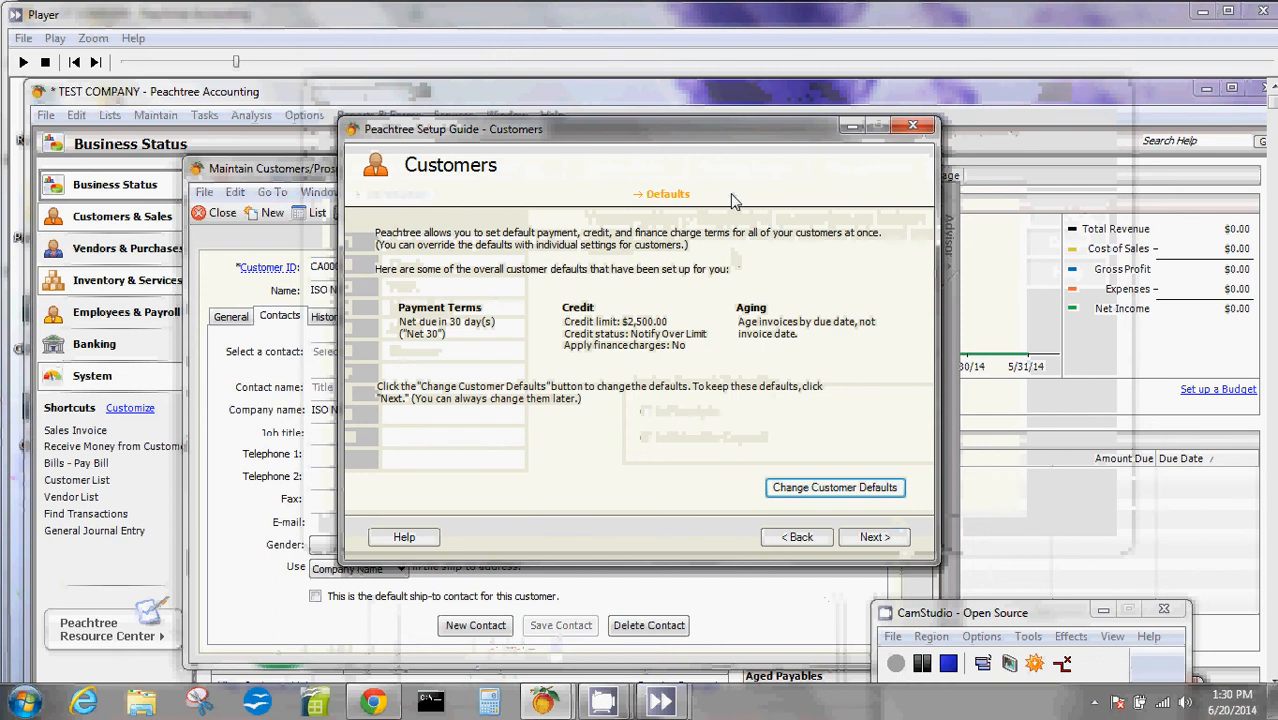
# - Continue through the sales tax pages, keeping Yes for collecting sales tax and skipping the sales tax wizard, to the statement and invoice defaults
pyautogui.click(862, 539)
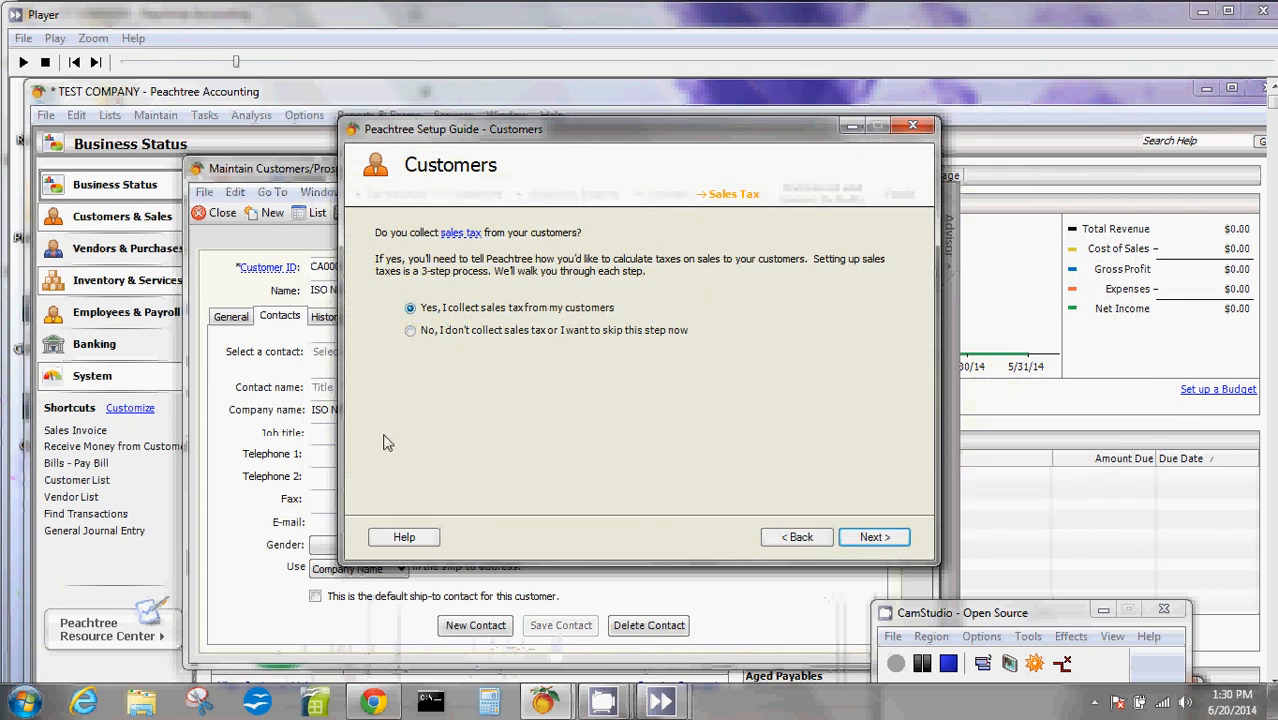
pyautogui.click(888, 540)
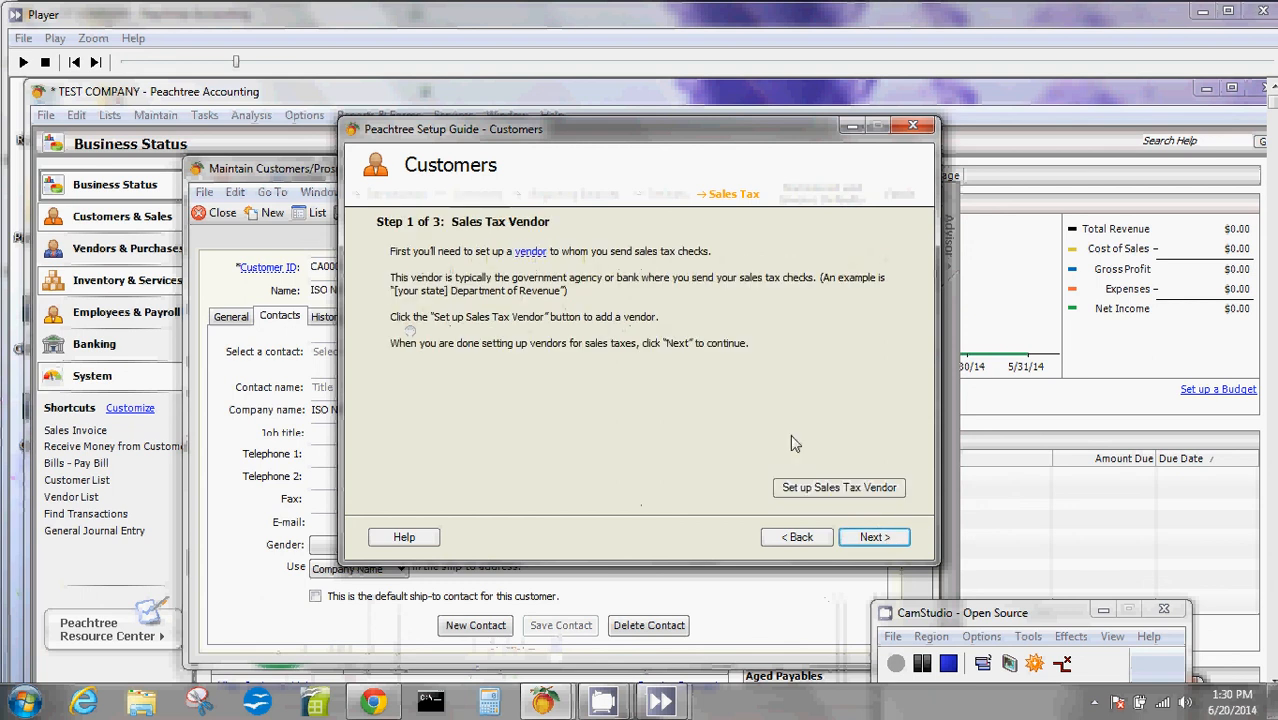
pyautogui.click(805, 488)
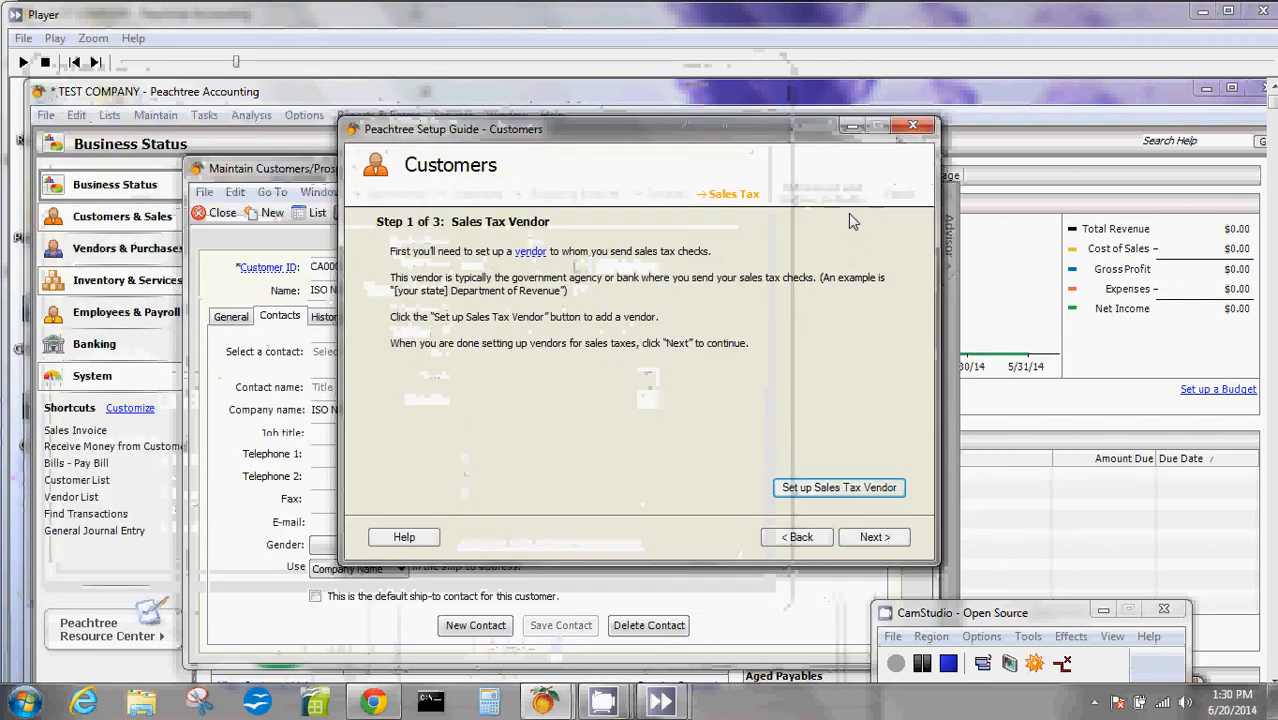
pyautogui.click(872, 540)
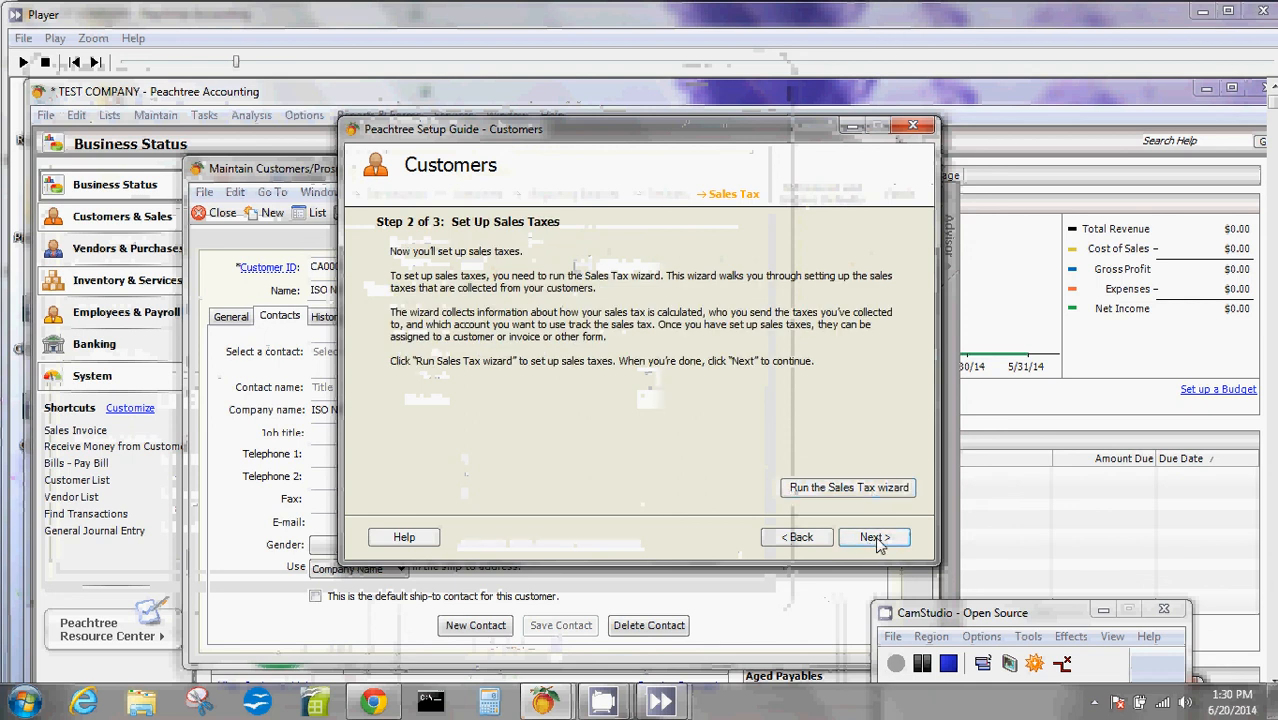
pyautogui.click(876, 538)
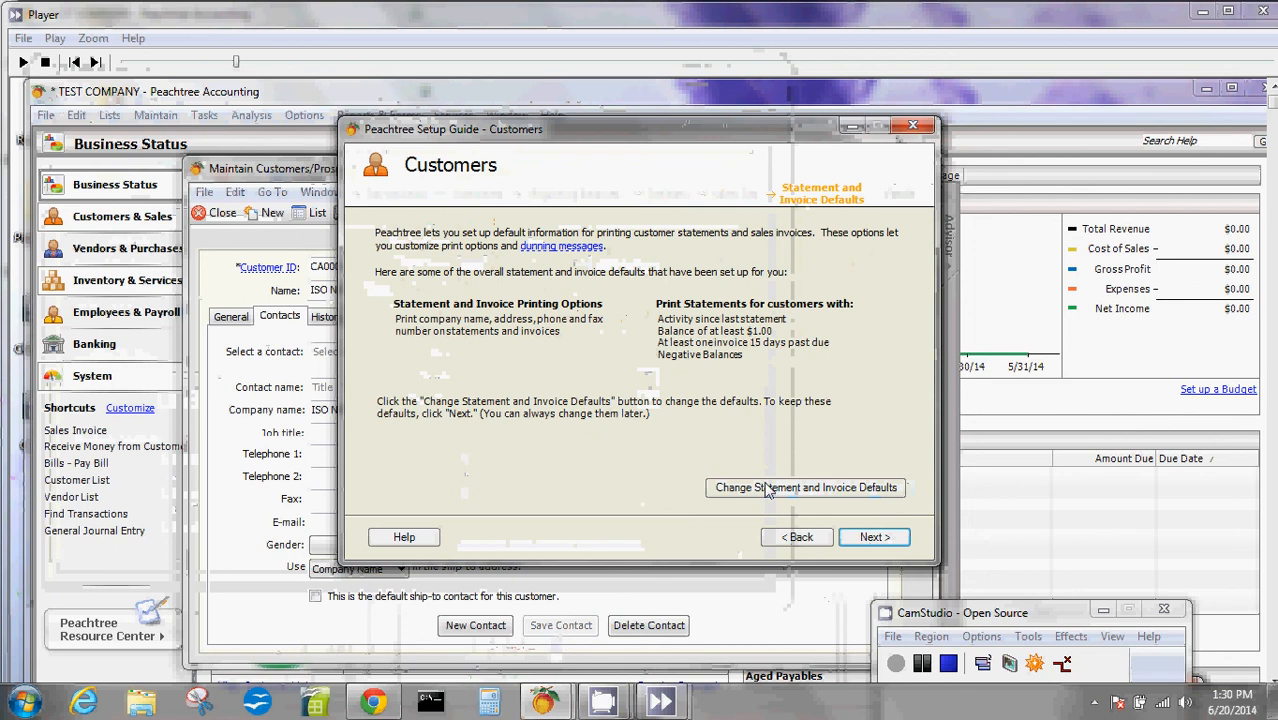
# - Open the statement and invoice defaults for changing and review the statement print options and the dunning messages
pyautogui.click(767, 488)
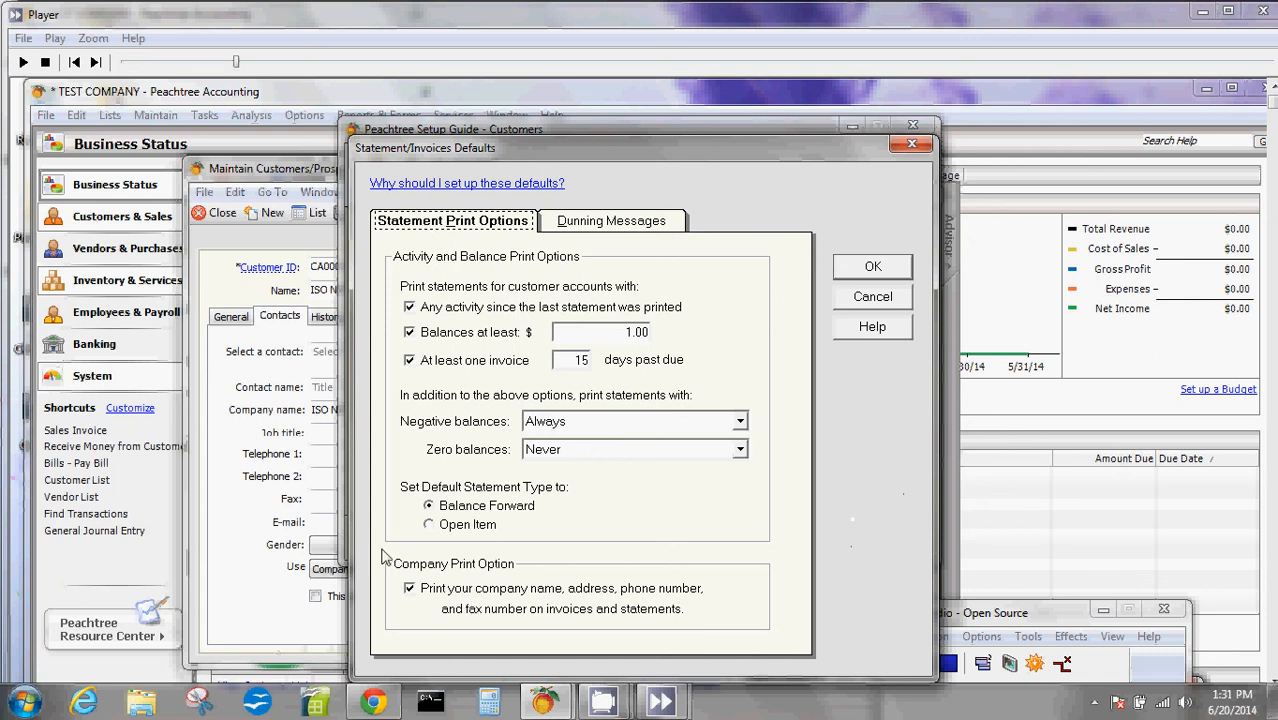
pyautogui.moveTo(489, 143)
pyautogui.mouseDown()
pyautogui.moveTo(516, 139)
pyautogui.moveTo(505, 126)
pyautogui.mouseUp()
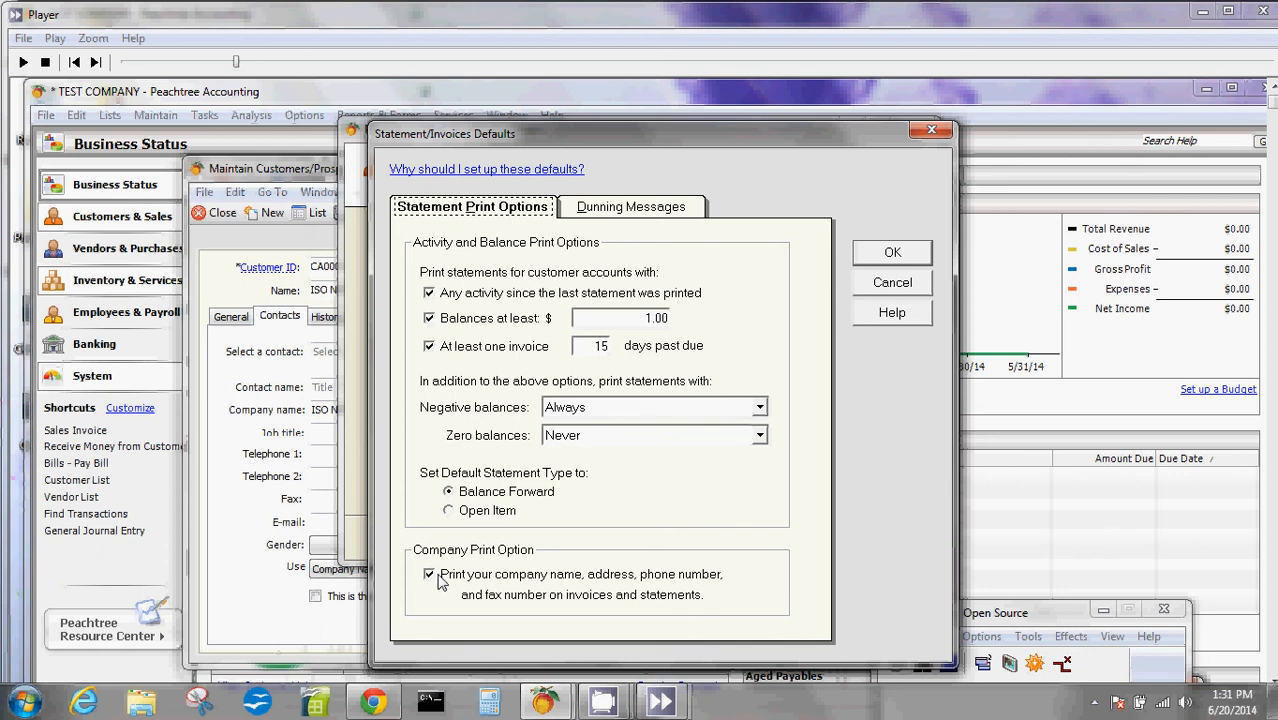
pyautogui.click(627, 209)
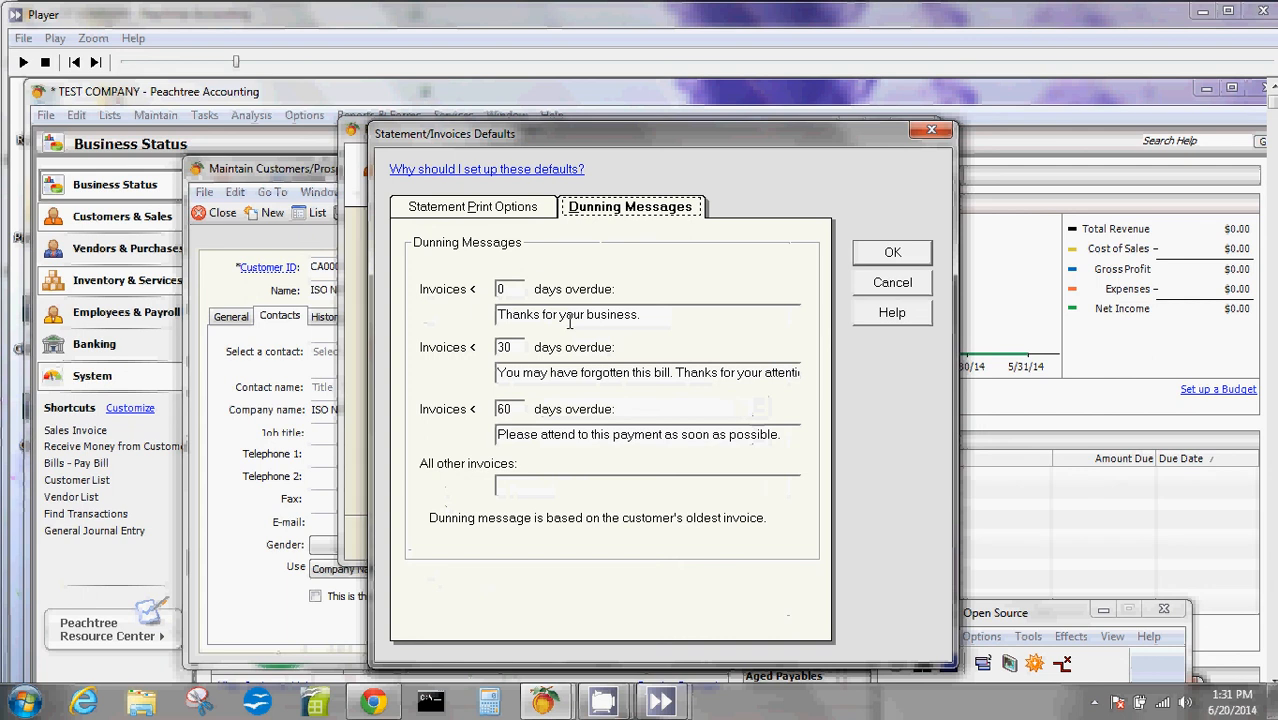
pyautogui.press('Tab')
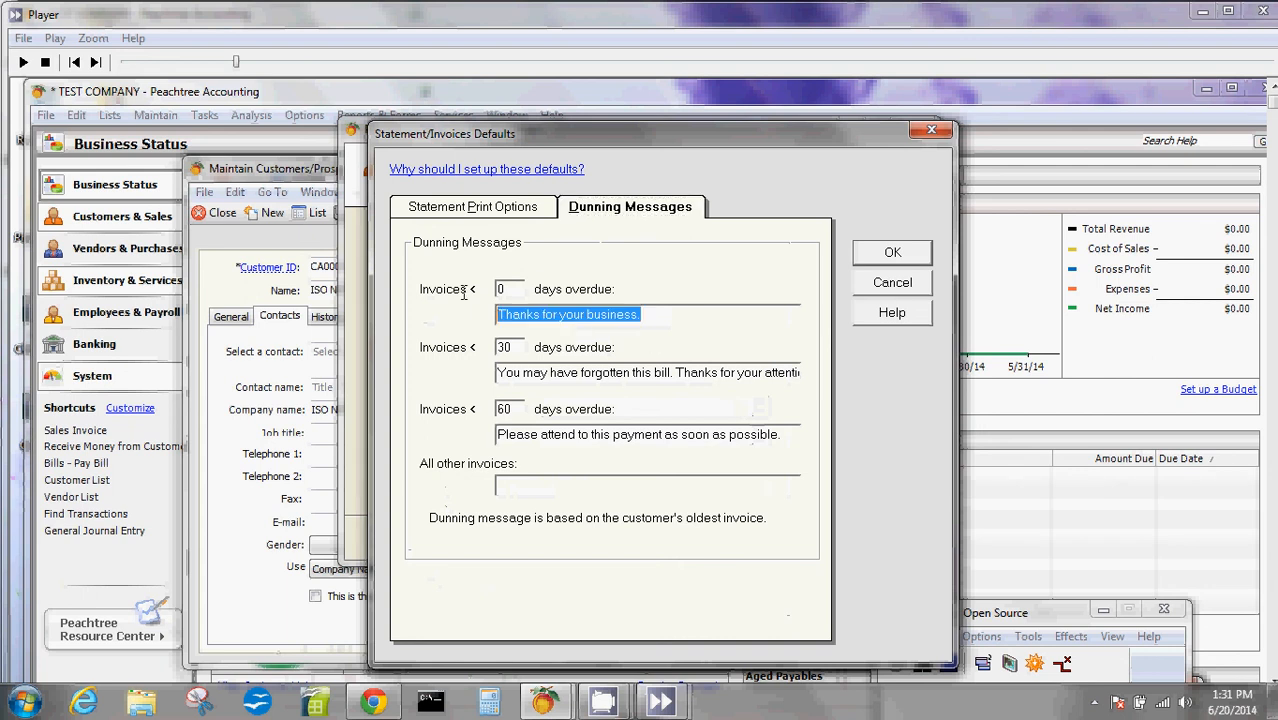
pyautogui.moveTo(503, 374); pyautogui.dragTo(838, 404)
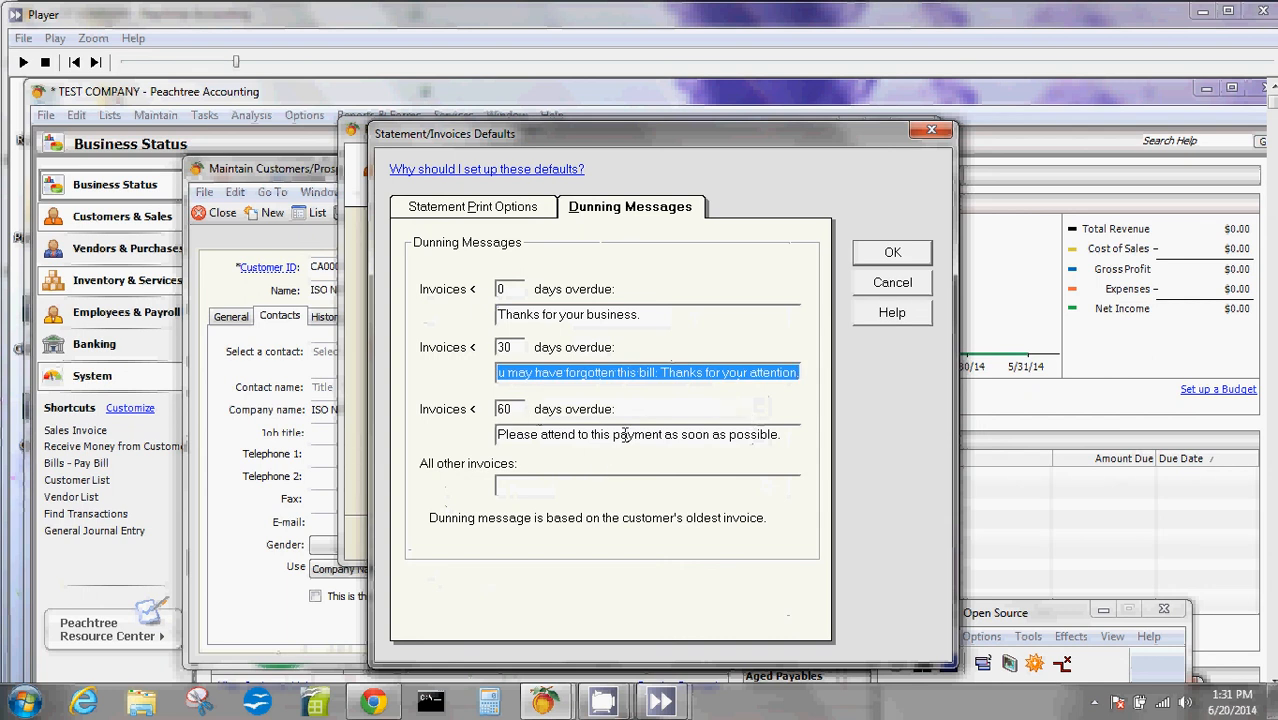
pyautogui.doubleClick(513, 291)
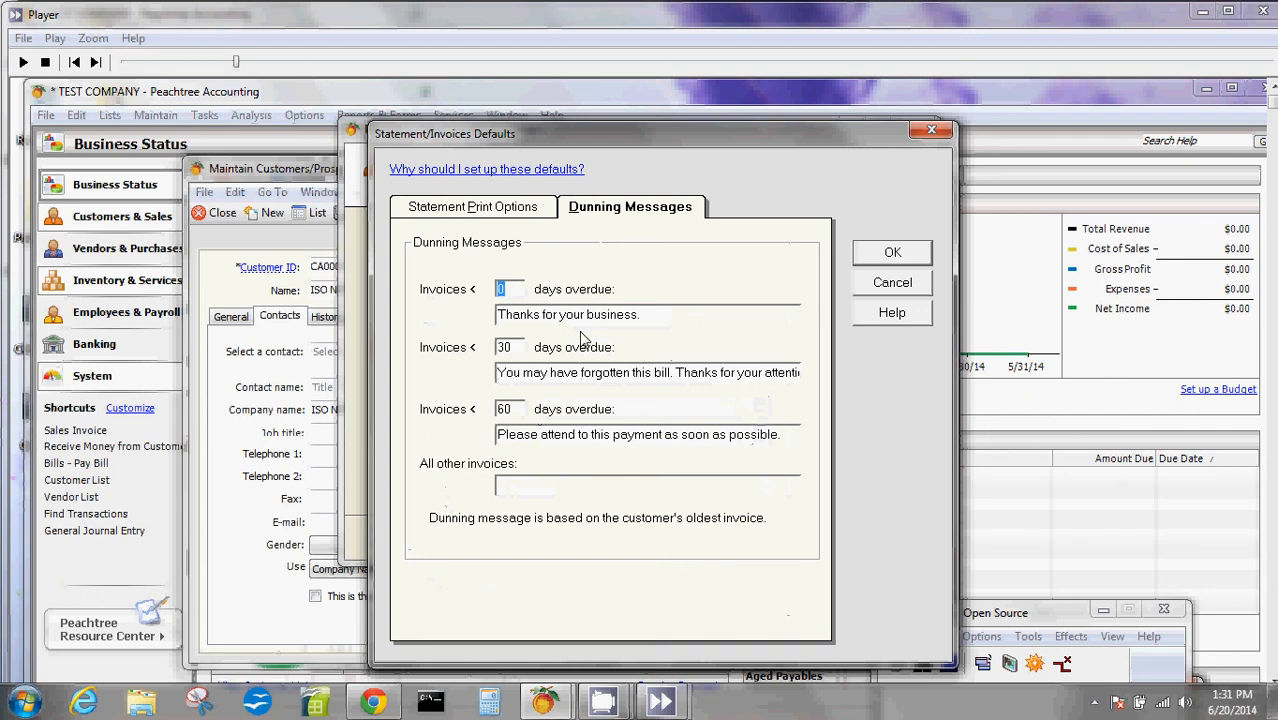
pyautogui.press('Tab')
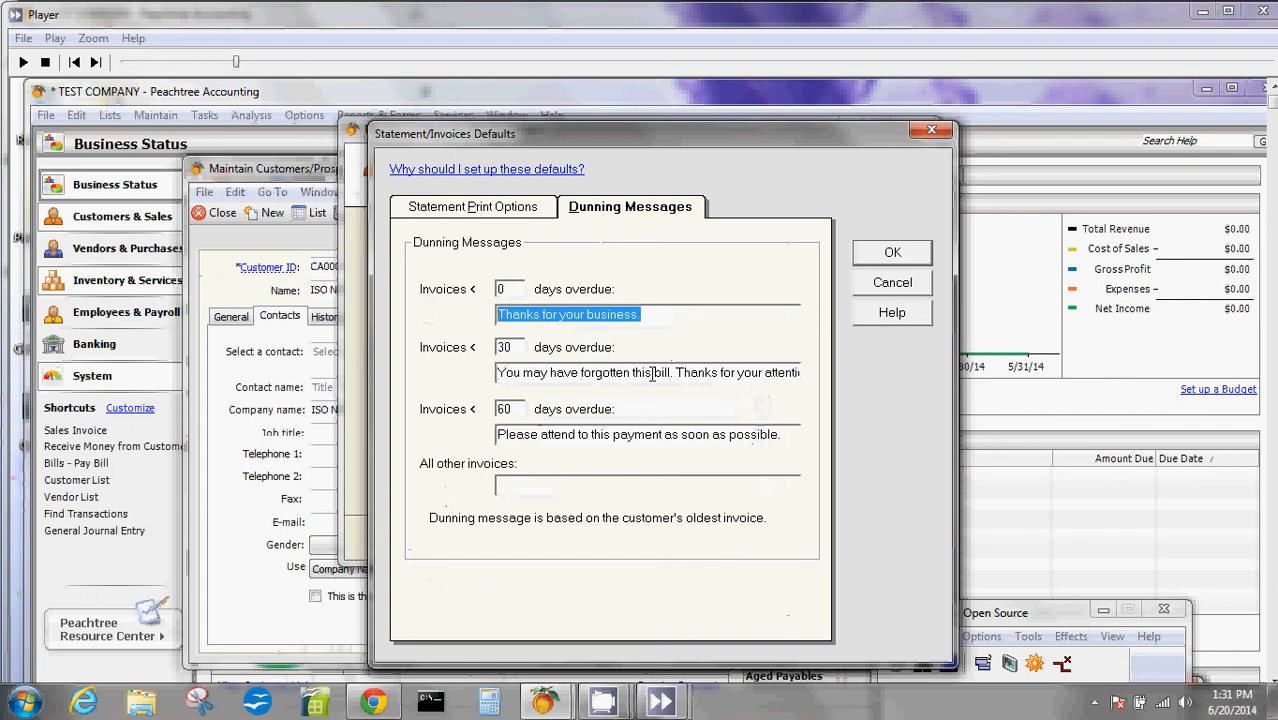
# - Replace the dunning message for invoices less than 0 days overdue with a new message beginning with "Great"
pyautogui.click(619, 315)
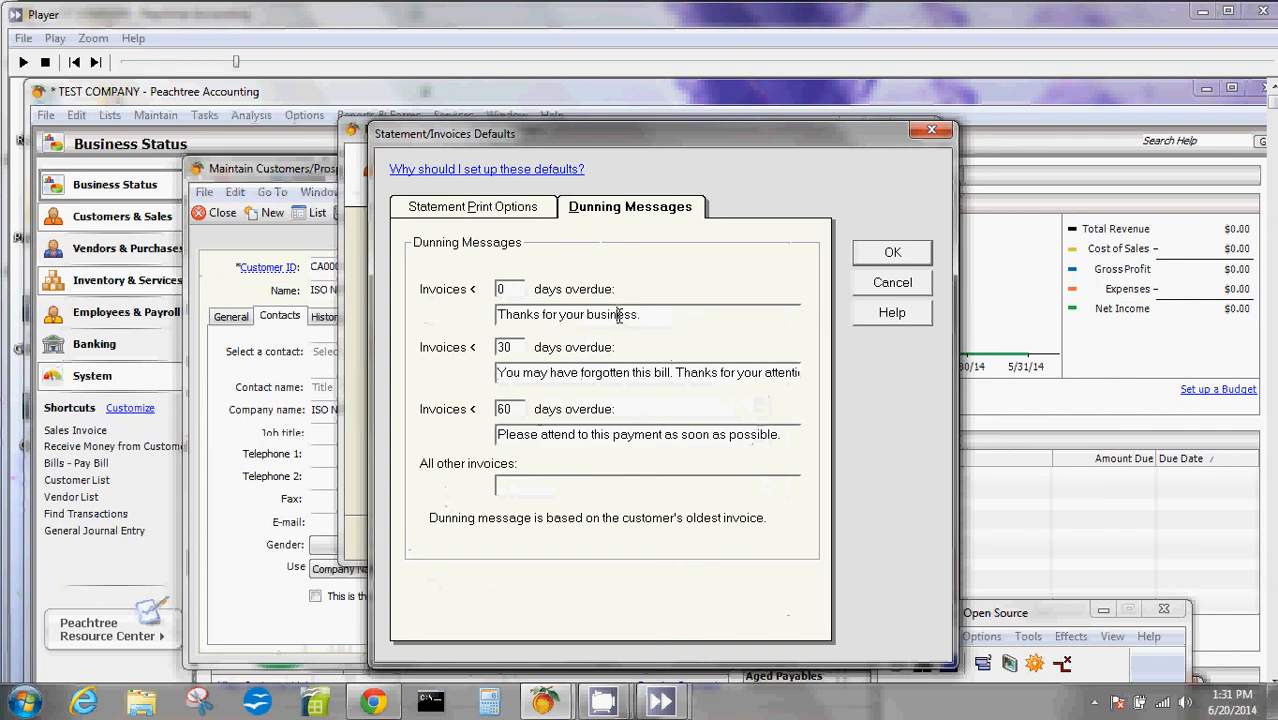
pyautogui.moveTo(619, 315); pyautogui.dragTo(527, 305)
pyautogui.press('BackSpace')
pyautogui.press('BackSpace')
pyautogui.press('BackSpace')
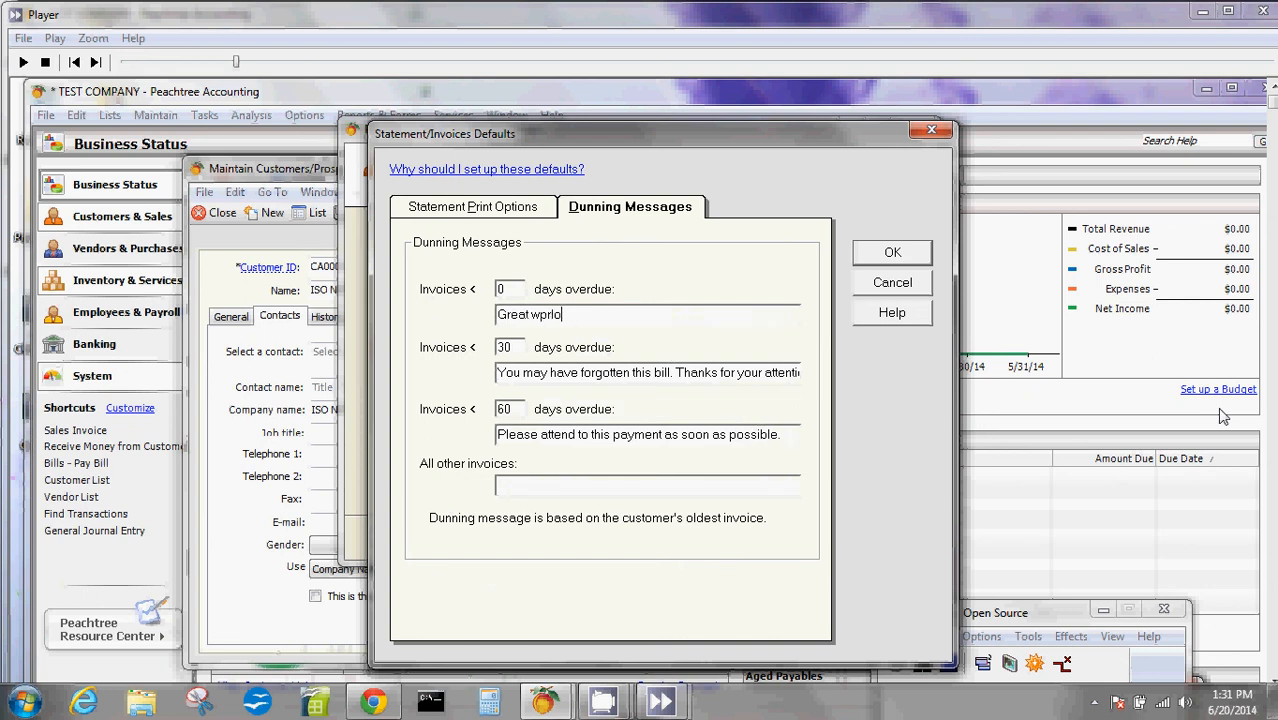
pyautogui.press('BackSpace')
pyautogui.press('BackSpace')
pyautogui.press('BackSpace')
pyautogui.press('BackSpace')
pyautogui.press('BackSpace')
pyautogui.press('BackSpace')
pyautogui.press('BackSpace')
pyautogui.press('BackSpace')
pyautogui.press('BackSpace')
# - Accept the statement and invoice defaults, continue to the customer setup's Finish page and move the setup guide window aside
pyautogui.click(888, 254)
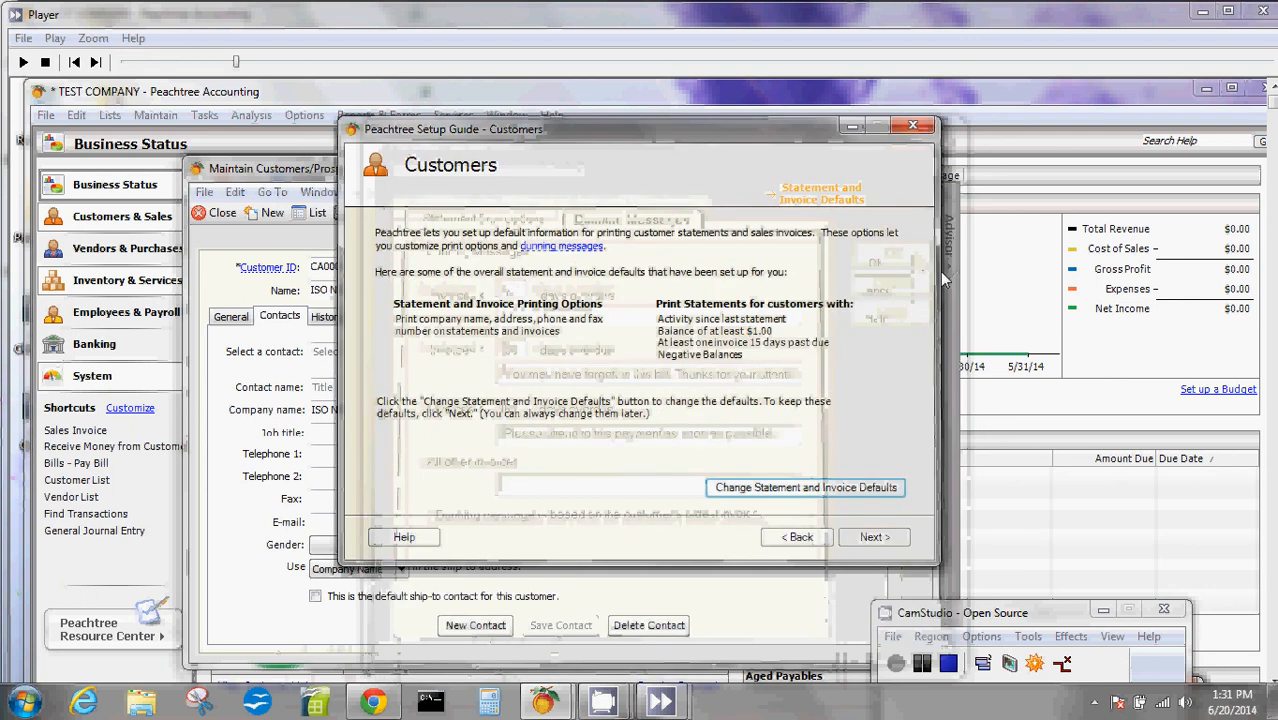
pyautogui.click(872, 538)
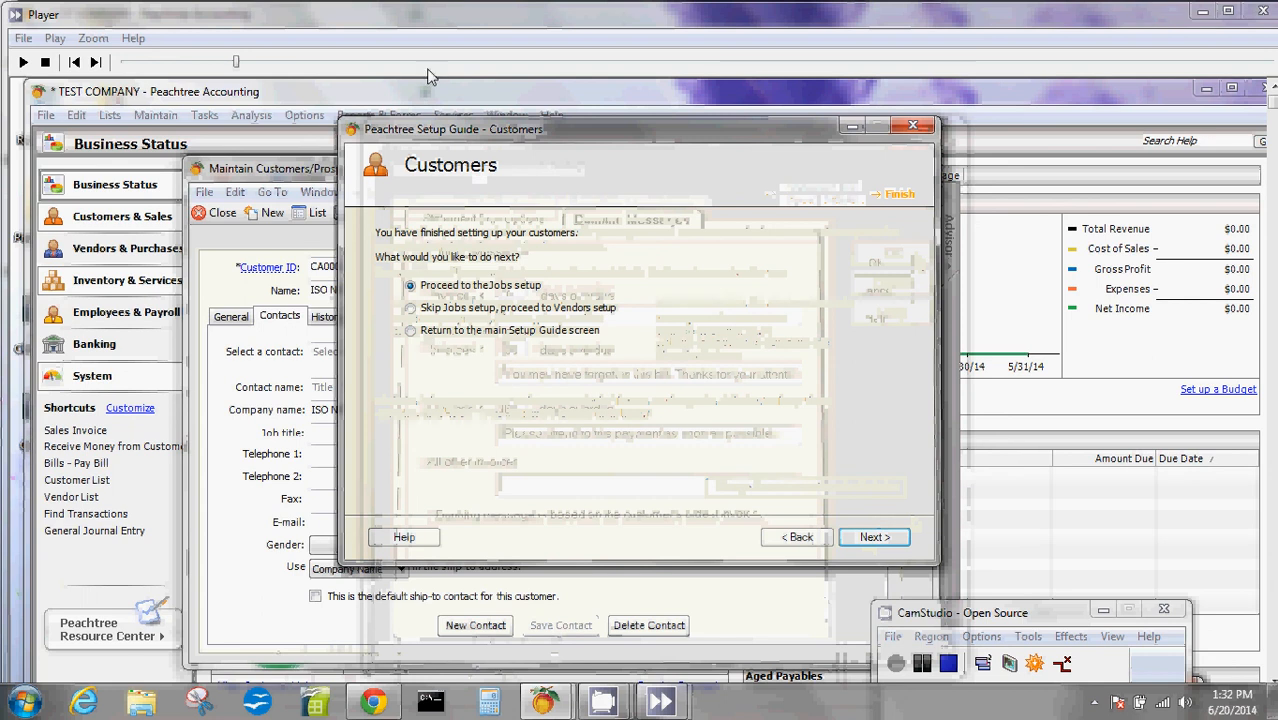
pyautogui.moveTo(550, 134); pyautogui.dragTo(435, 210)
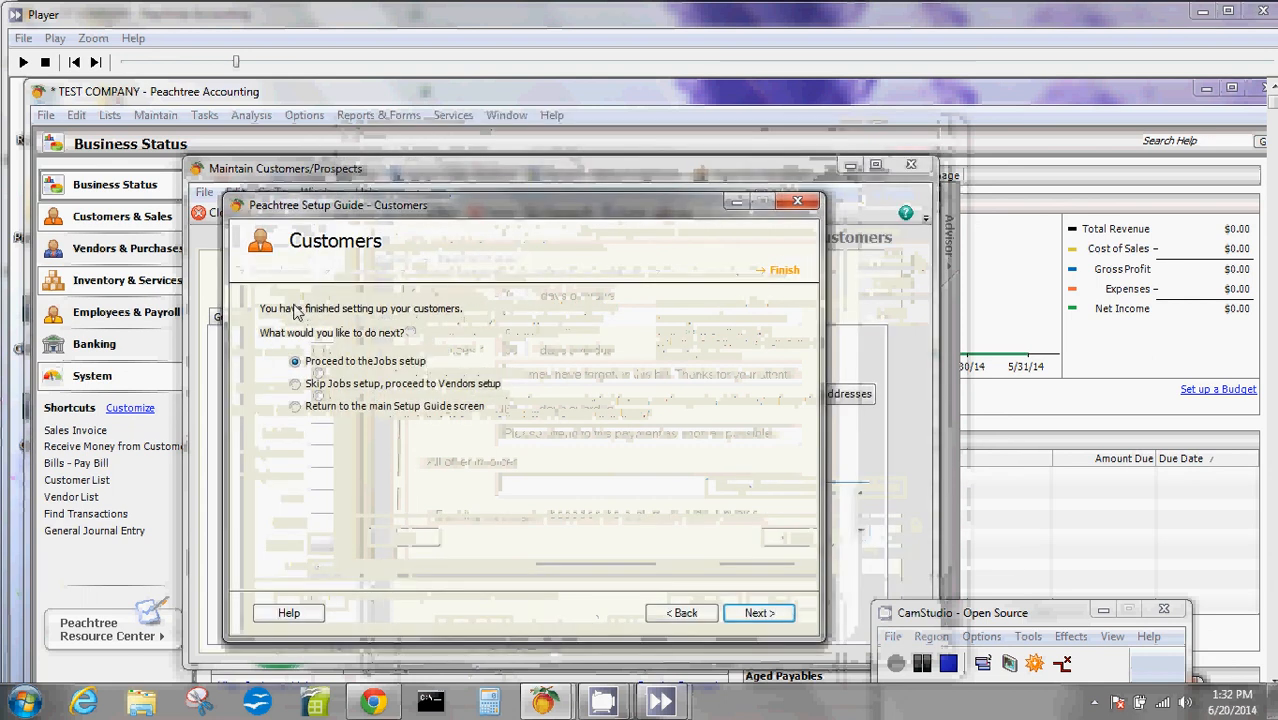